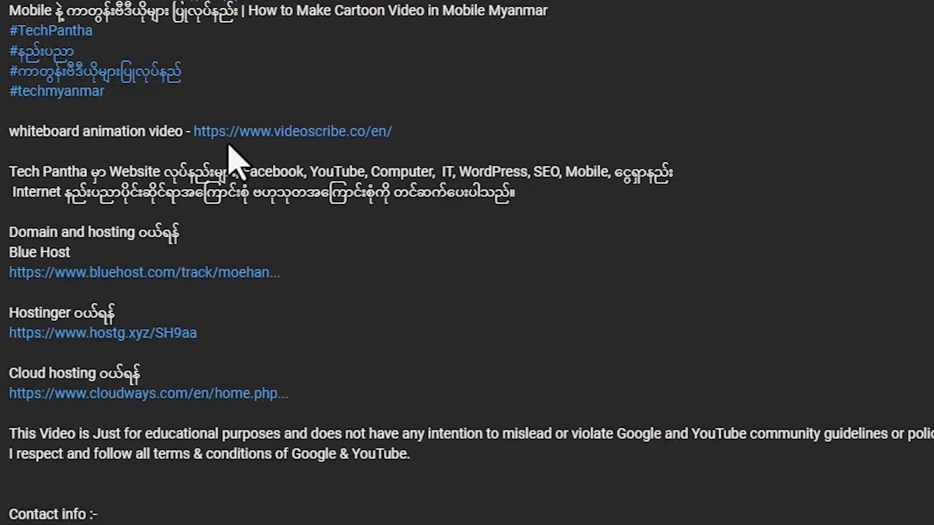
Step: Open the videoscribe.co/en/ link from the YouTube video's description in a new tab
drag(10, 132, 417, 150)
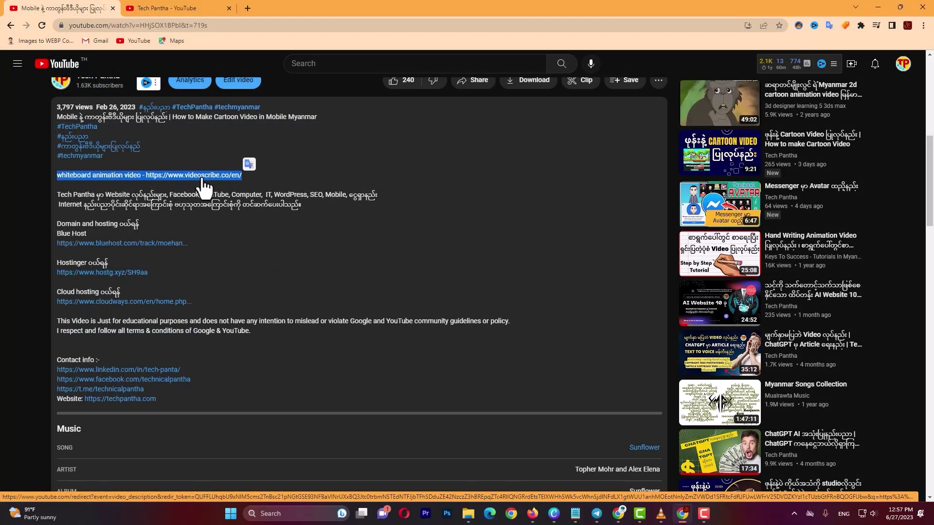
click(202, 179)
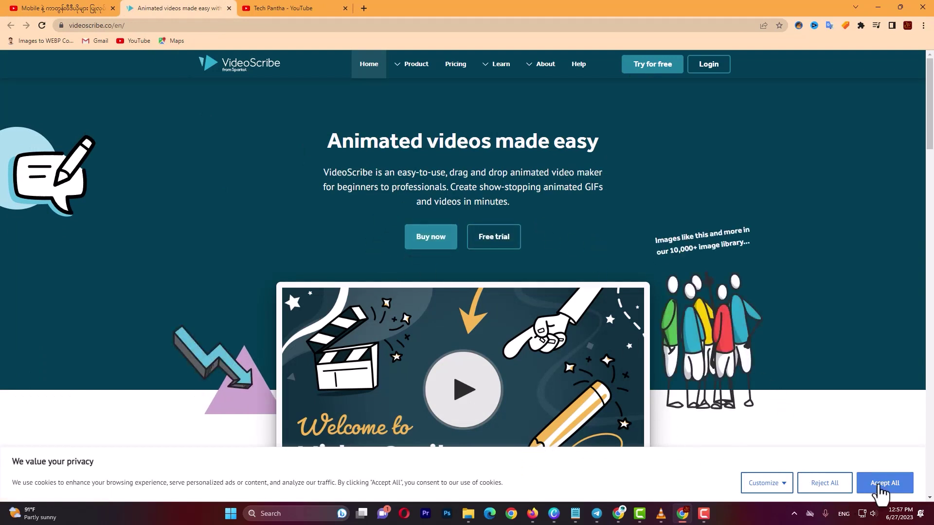
Step: Accept all cookies and close the '10% off annual VideoScribe plans' popup
click(880, 484)
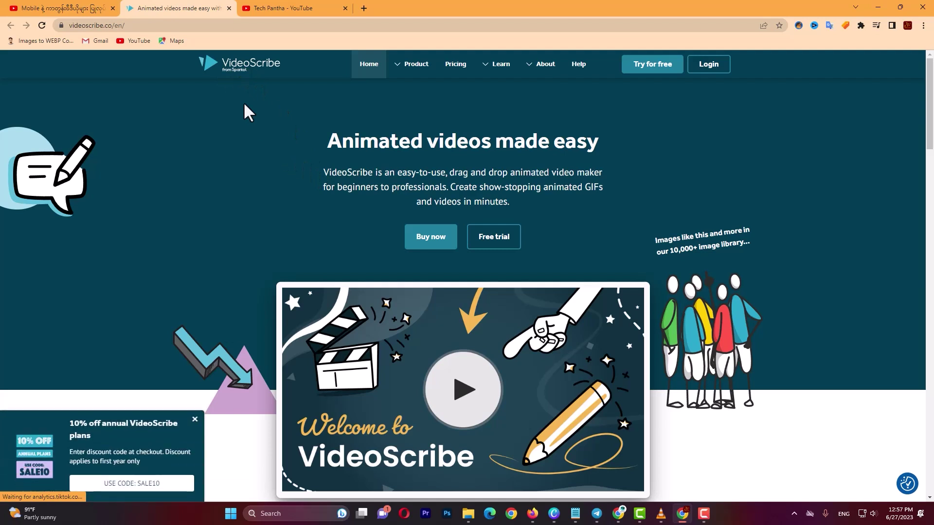
click(195, 419)
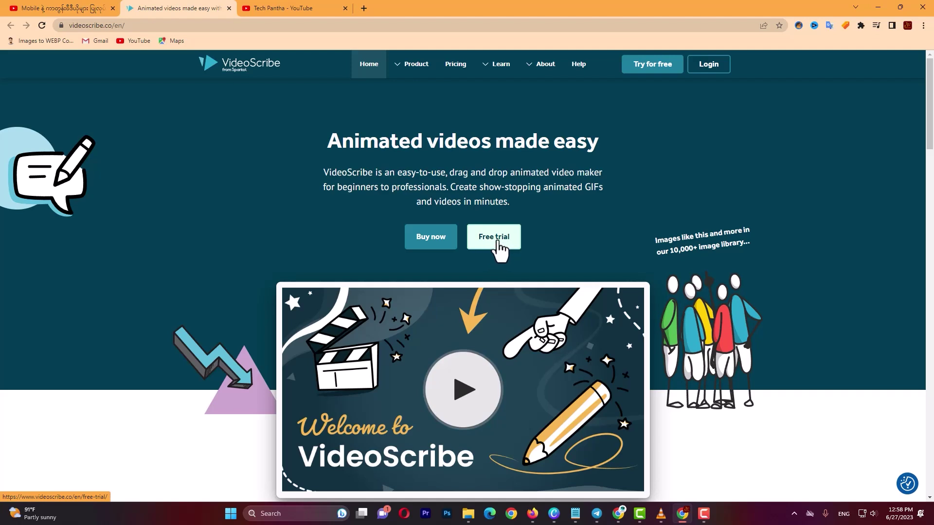
Step: Go to the Free trial signup page and highlight its '7 day free trial' wording
click(498, 242)
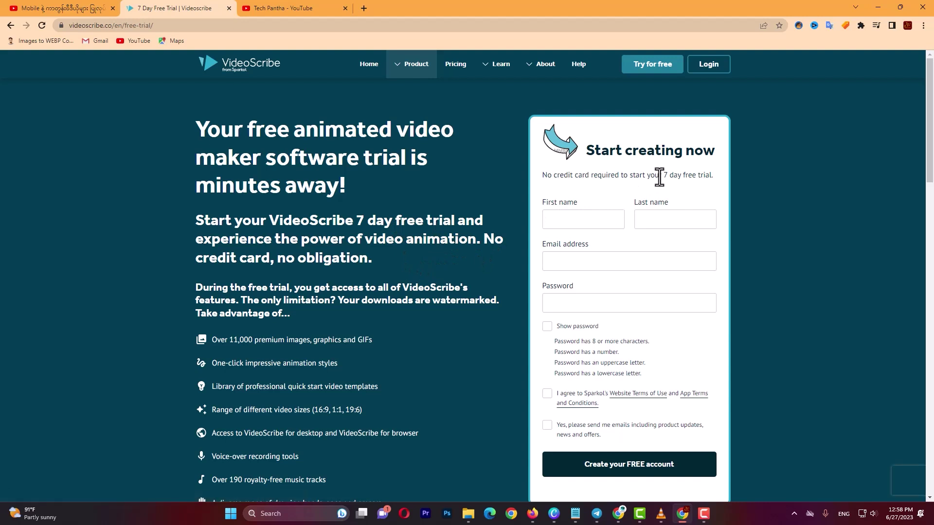
drag(662, 176, 714, 177)
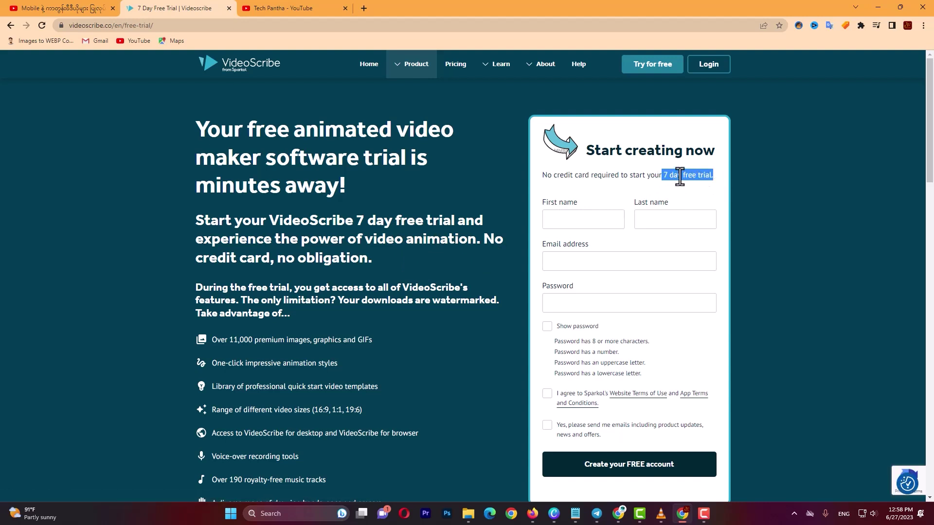
drag(663, 176, 717, 185)
click(663, 175)
drag(662, 176, 716, 177)
click(663, 174)
drag(664, 173, 717, 185)
click(662, 176)
drag(661, 176, 709, 178)
Step: Enter the user's first name and last name in the signup form
click(578, 216)
click(649, 219)
click(559, 219)
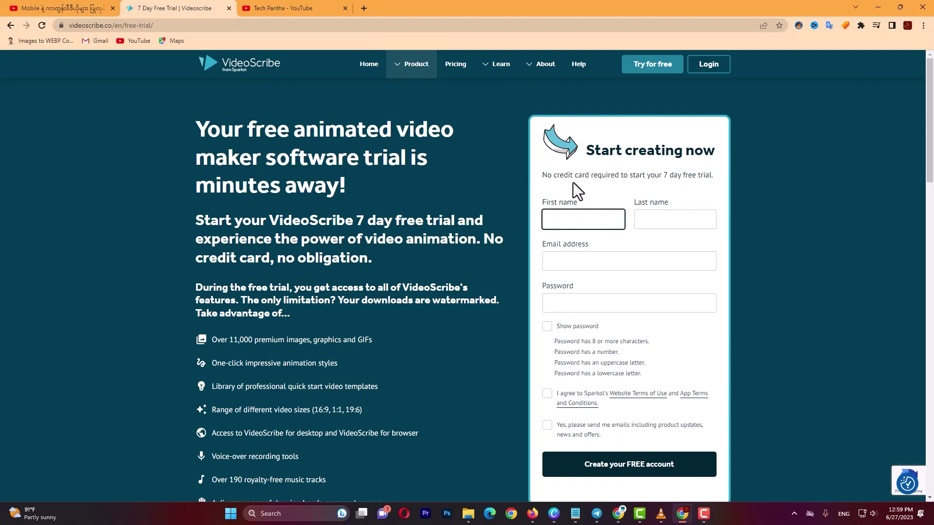
text(tech)
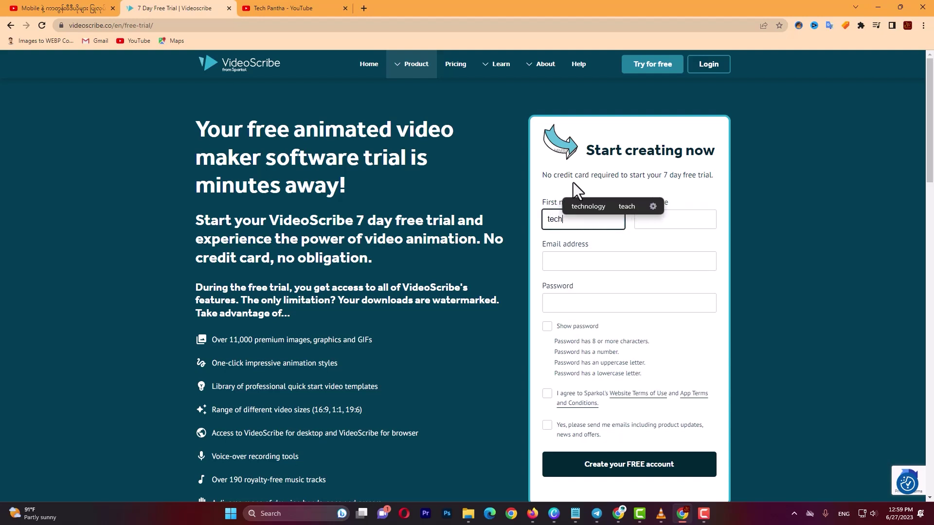
key(Tab)
text(pantha)
Step: Add the e-mail and a pasted password, agree to the terms, and create the free account
click(573, 267)
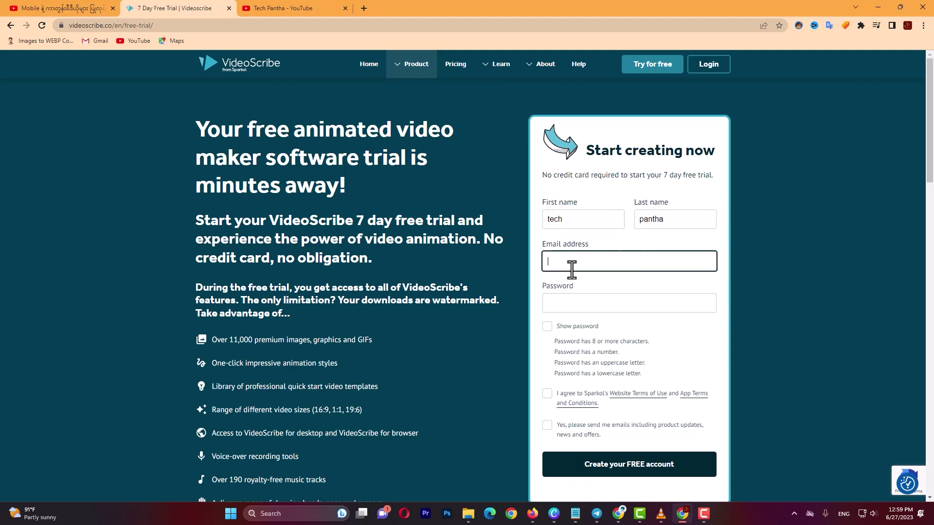
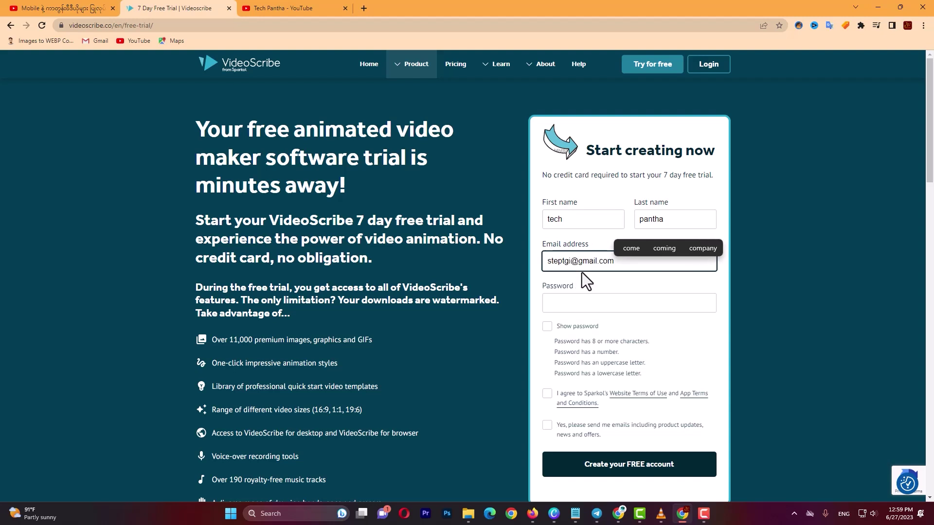
click(563, 302)
key(ctrl+v)
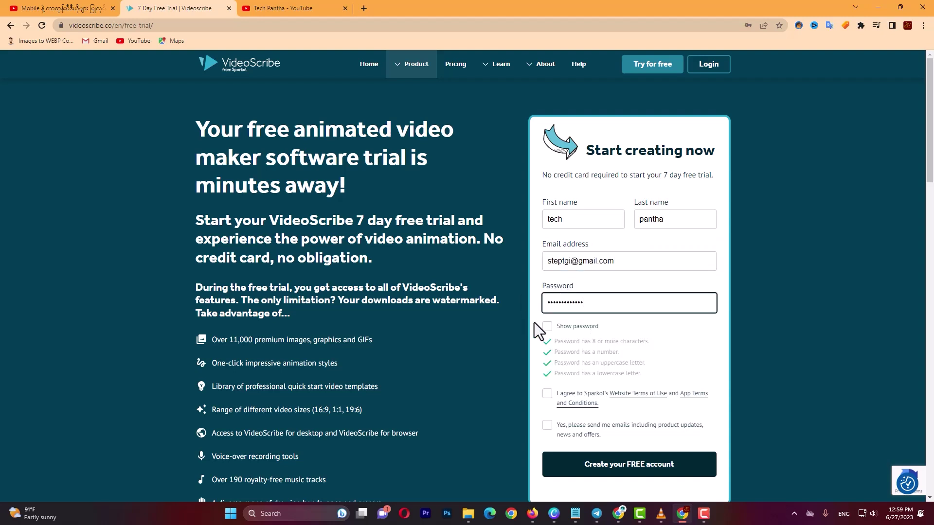
scroll(590, 329, down, 2)
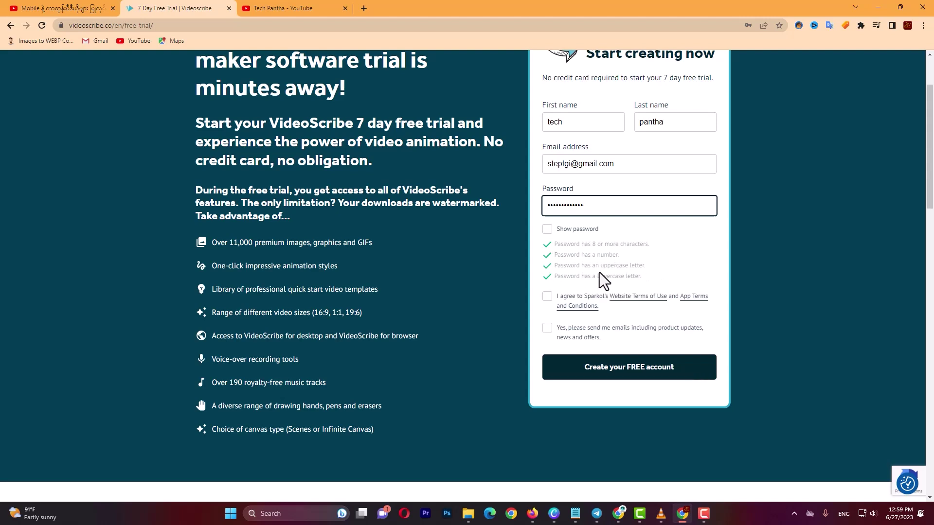
click(547, 298)
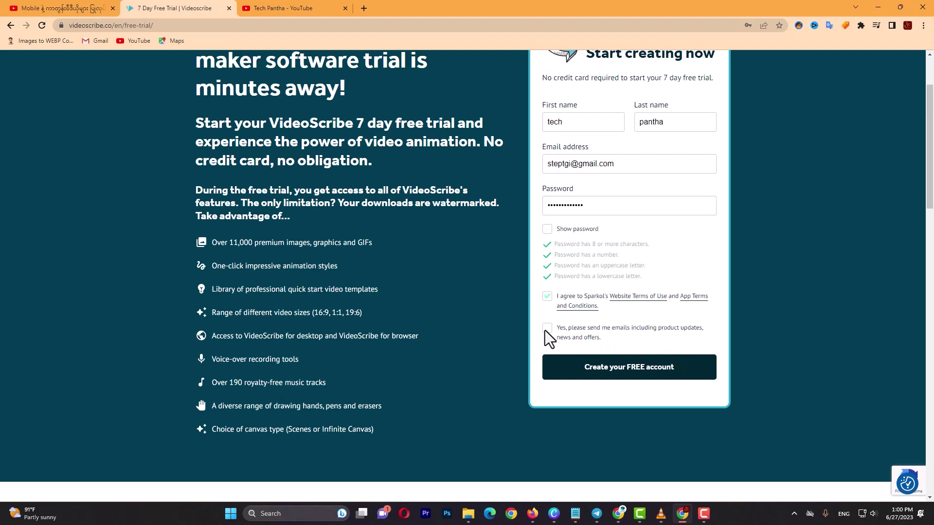
click(543, 295)
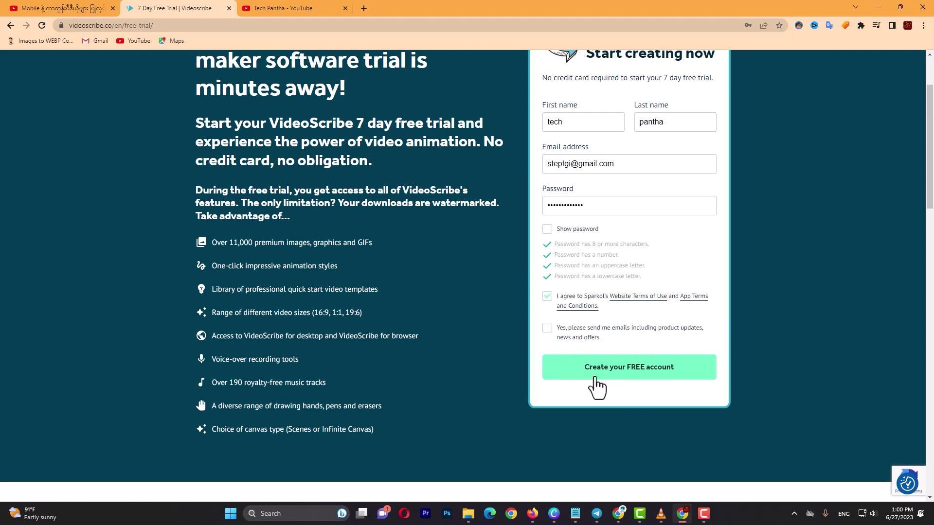
click(626, 374)
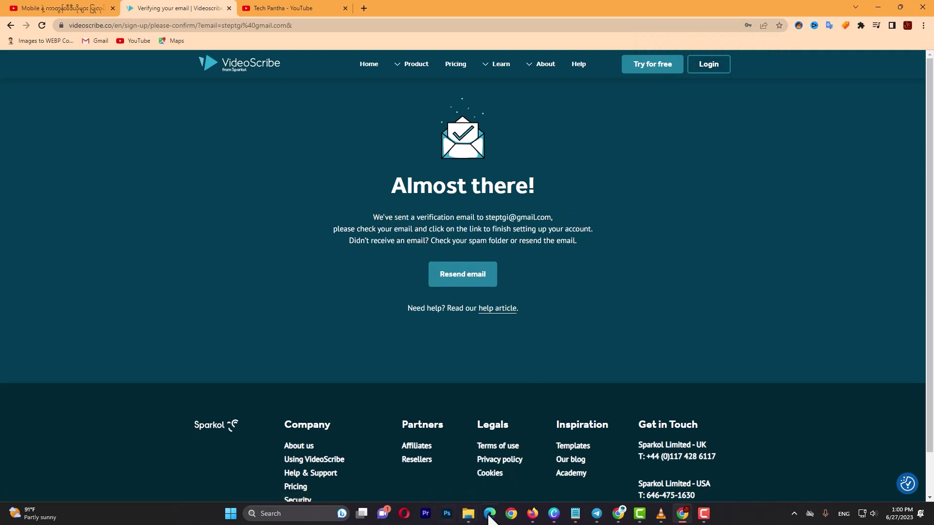
Step: In Firefox's Gmail, open Sparkol's Confirm Signup email and follow its confirmation link
click(533, 514)
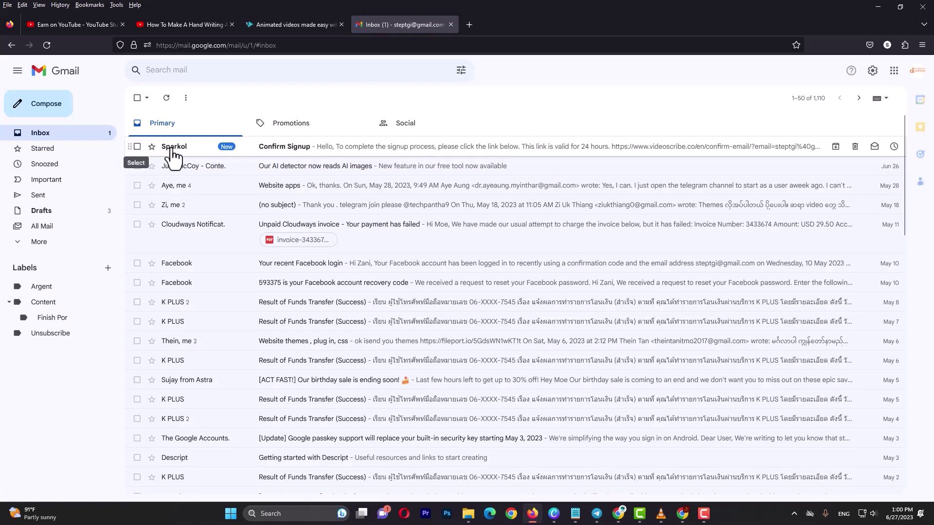
click(280, 147)
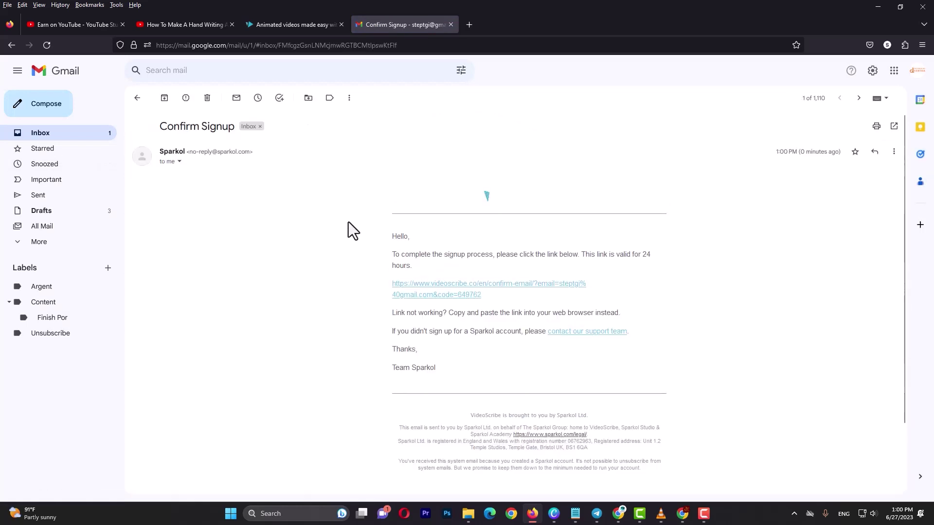
scroll(535, 236, down, 2)
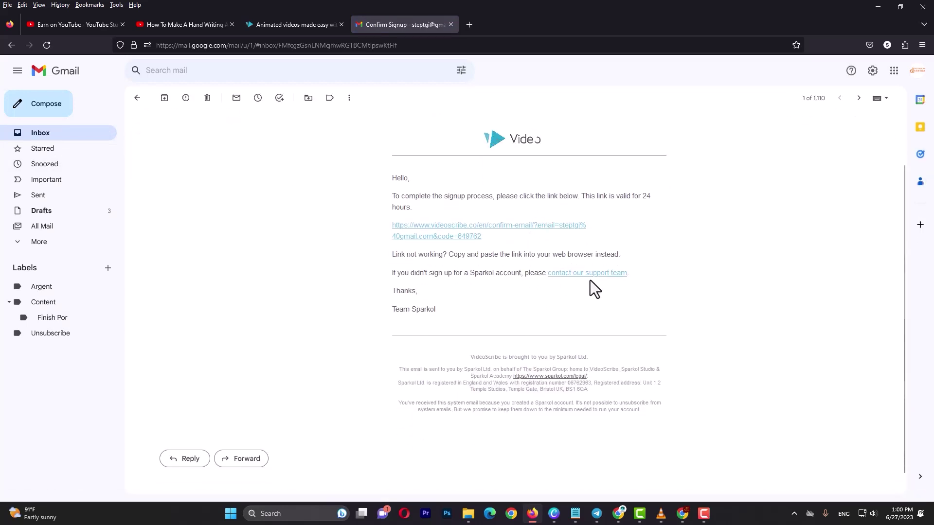
click(460, 236)
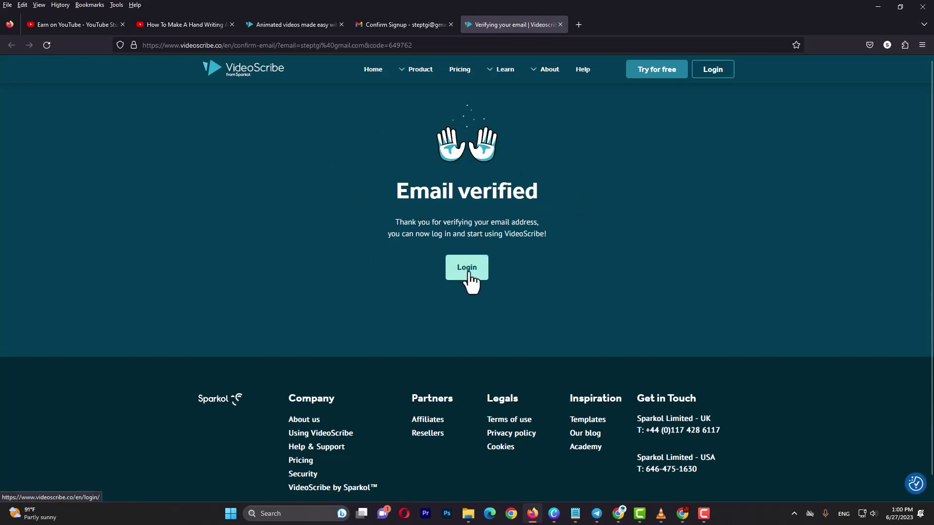
Step: Log in from the Email verified page with the account's e-mail and pasted password
click(466, 270)
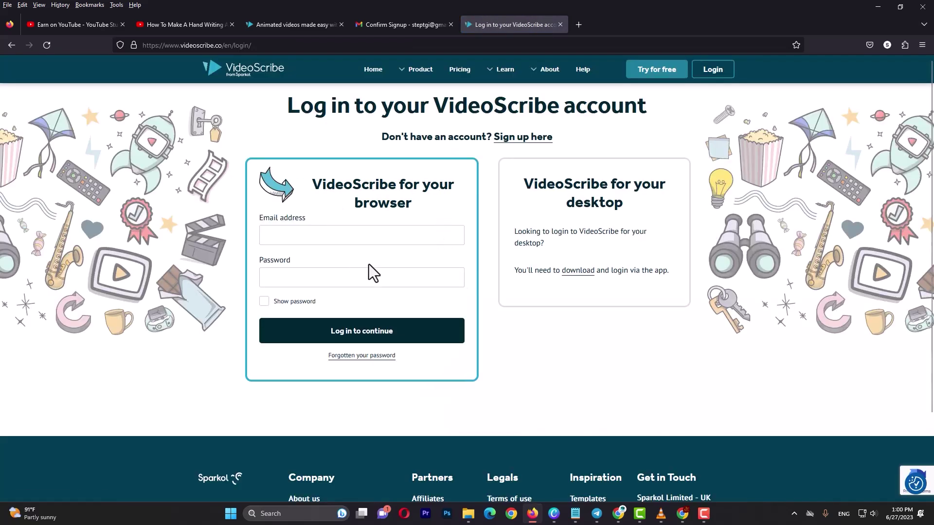
click(283, 238)
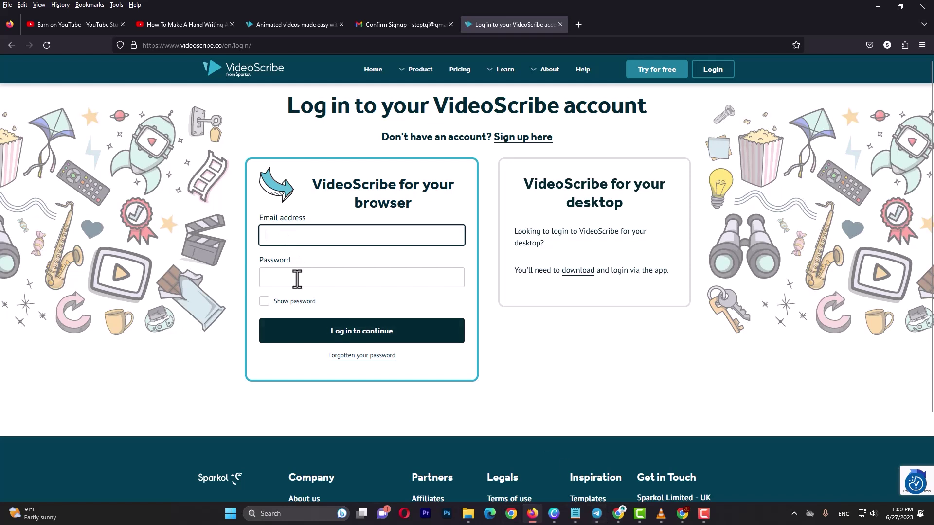
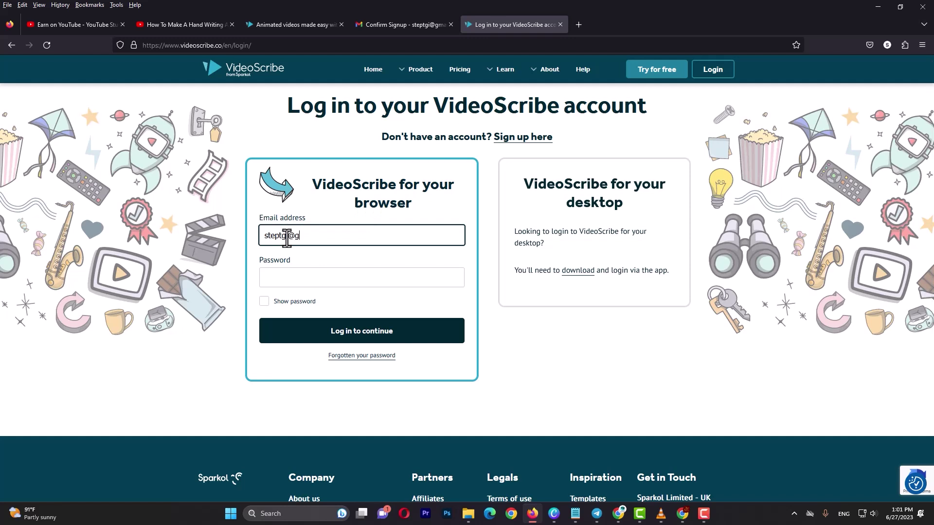
key(Tab)
key(ctrl+v)
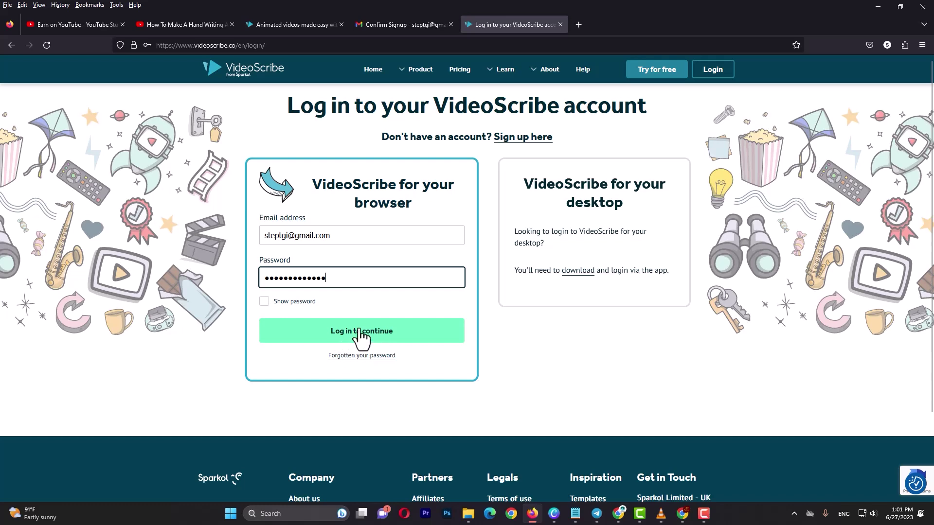
click(361, 332)
scroll(414, 268, down, 2)
scroll(458, 270, down, 1)
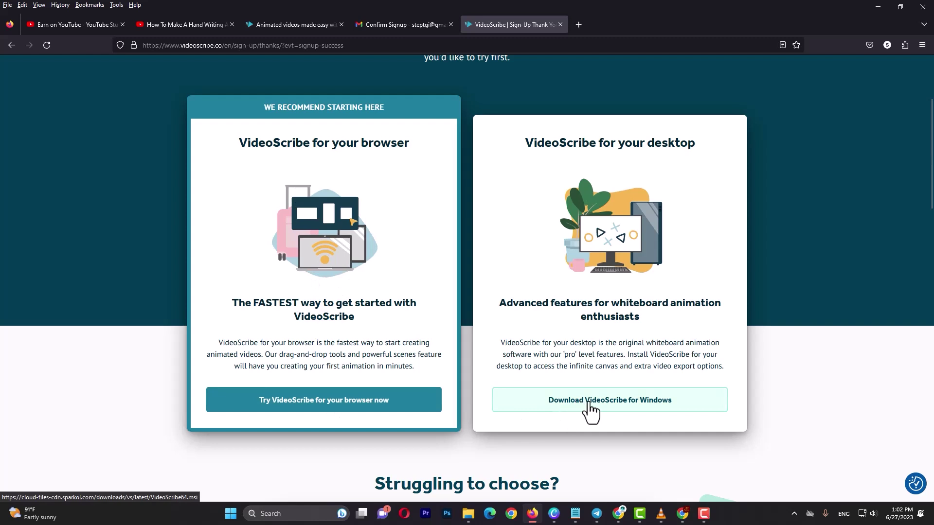
Step: Download the Windows installer and run VideoScribe64.msi from the Downloads folder
click(608, 402)
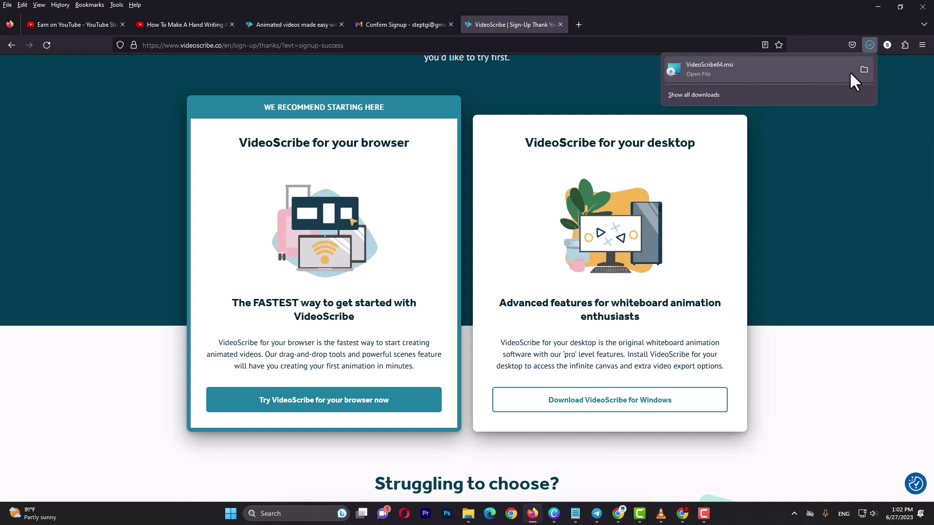
click(864, 69)
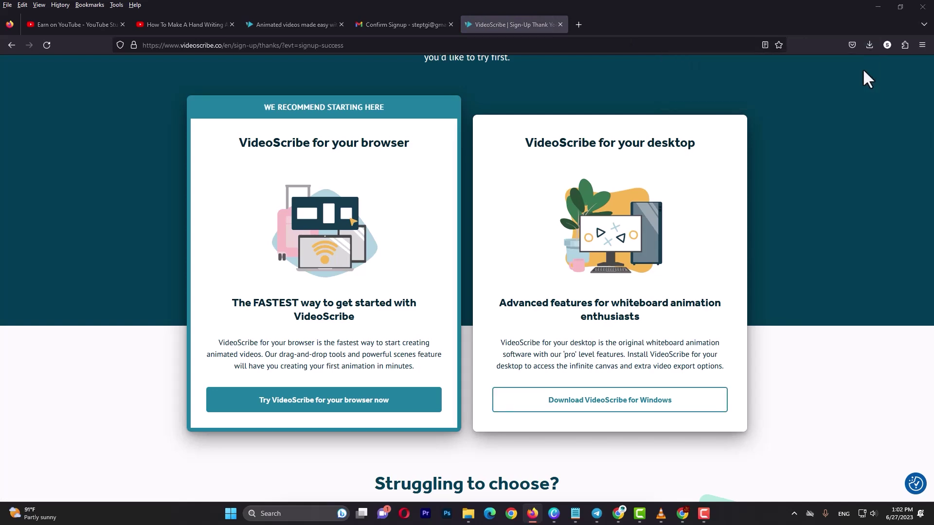
right_click(482, 148)
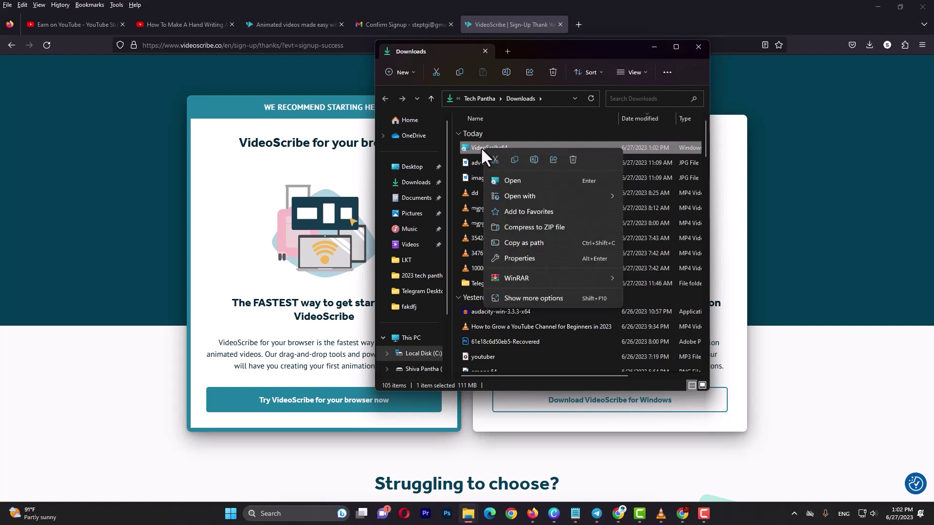
click(494, 181)
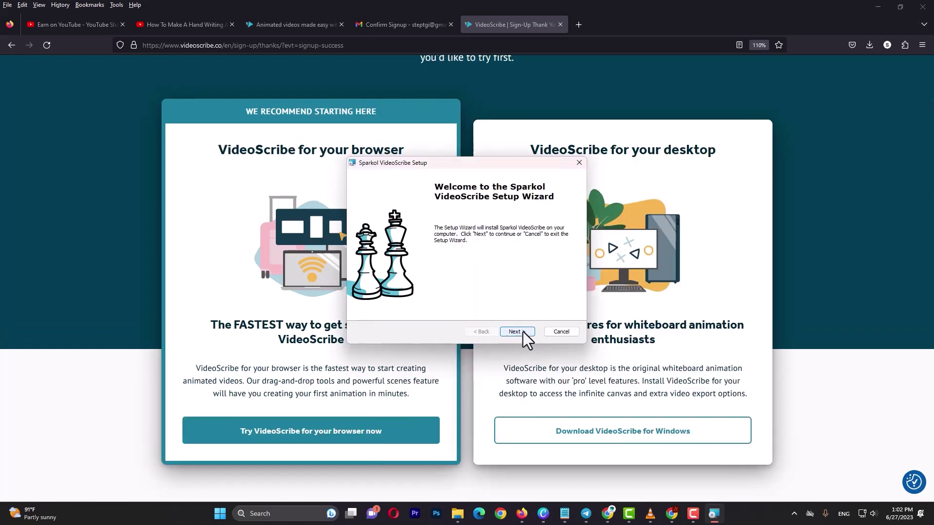
Step: Install Sparkol VideoScribe into the default folder and finish the setup
click(524, 332)
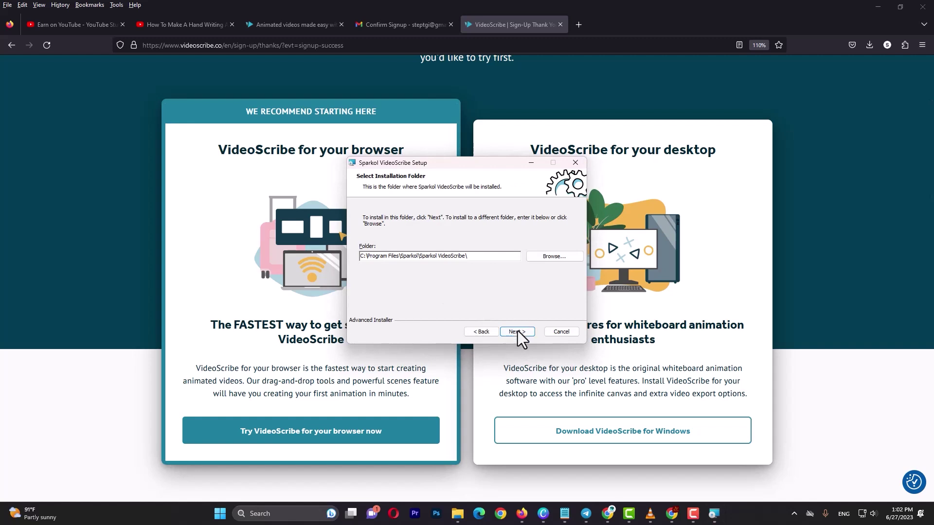
click(517, 332)
click(519, 333)
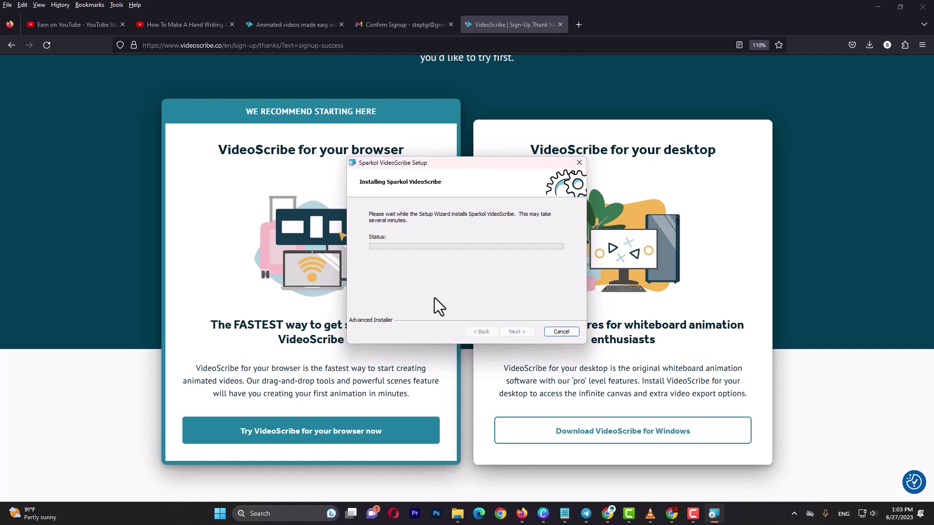
click(517, 332)
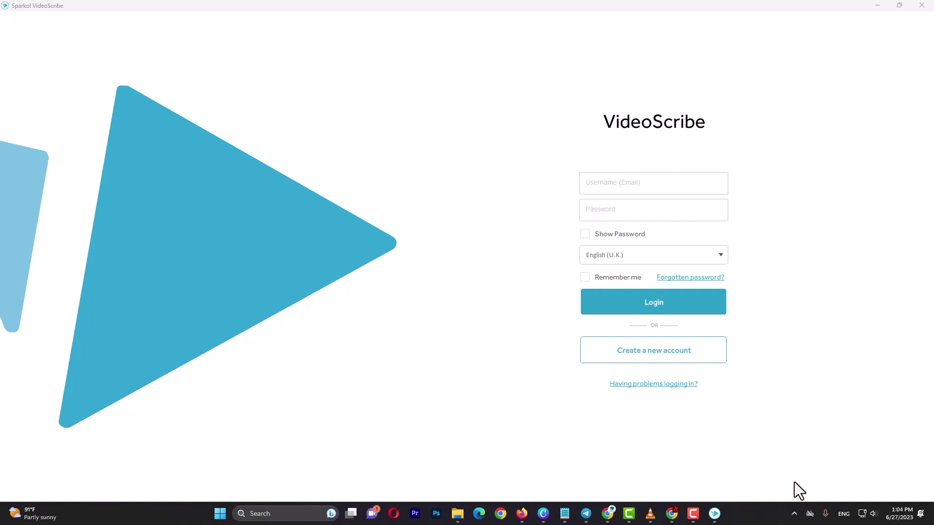
Step: Log in to the desktop app with the account e-mail, with Remember me ticked
click(594, 183)
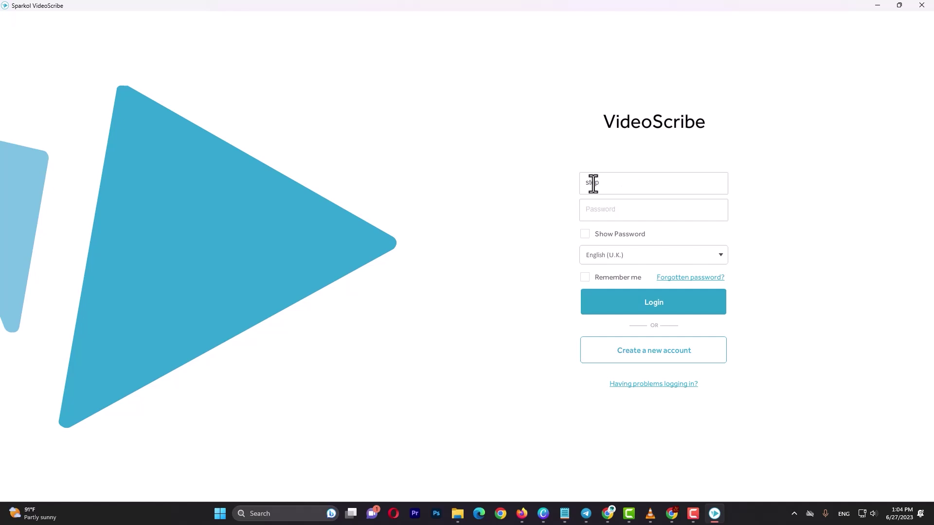
click(585, 278)
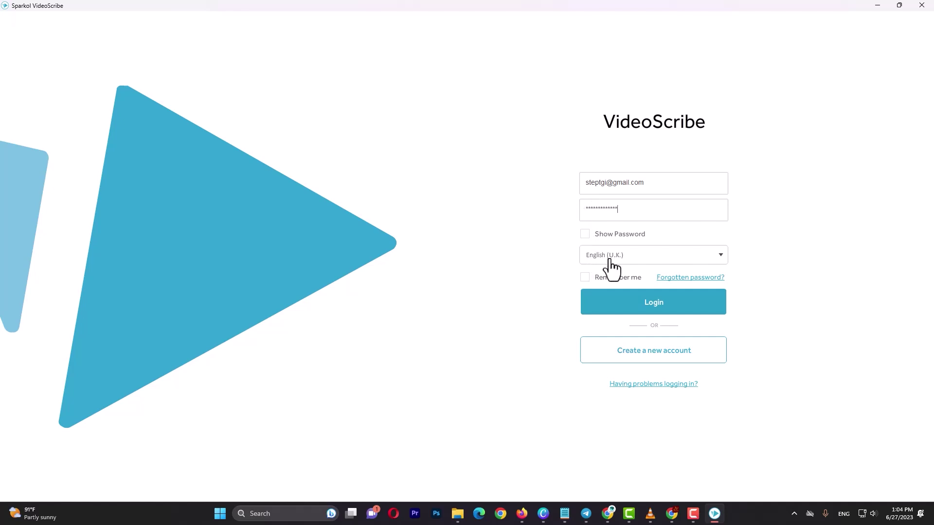
click(646, 306)
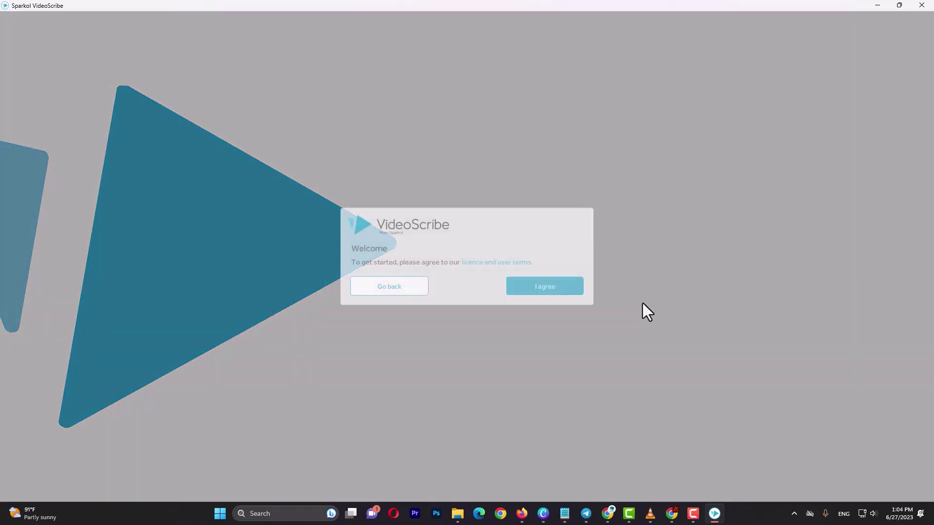
Step: Agree to the licence terms, read the canvas ratio notes, and tick 'Don't show this update again'
click(539, 294)
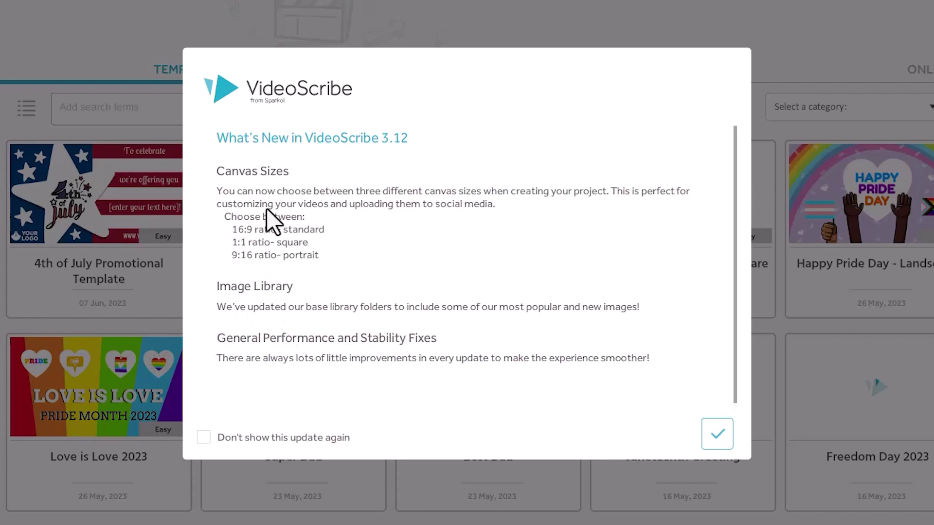
scroll(239, 229, down, 1)
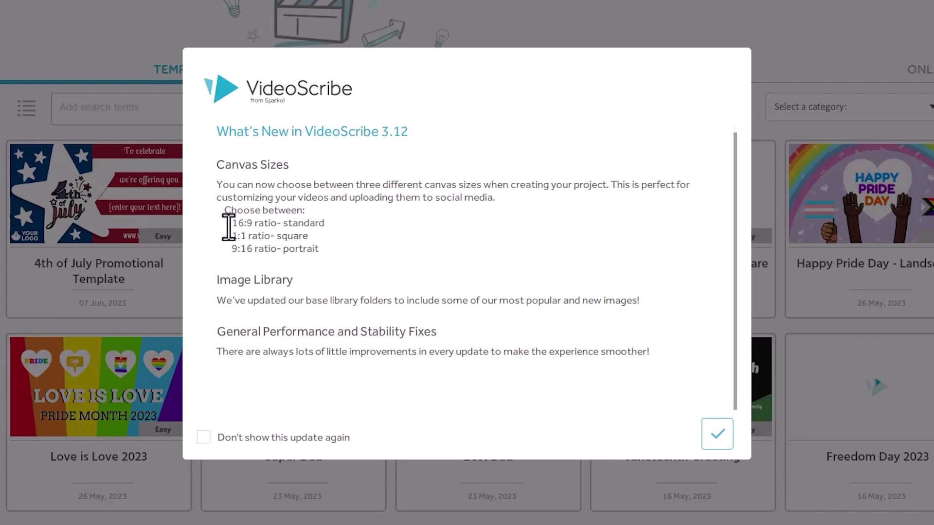
drag(230, 223, 305, 225)
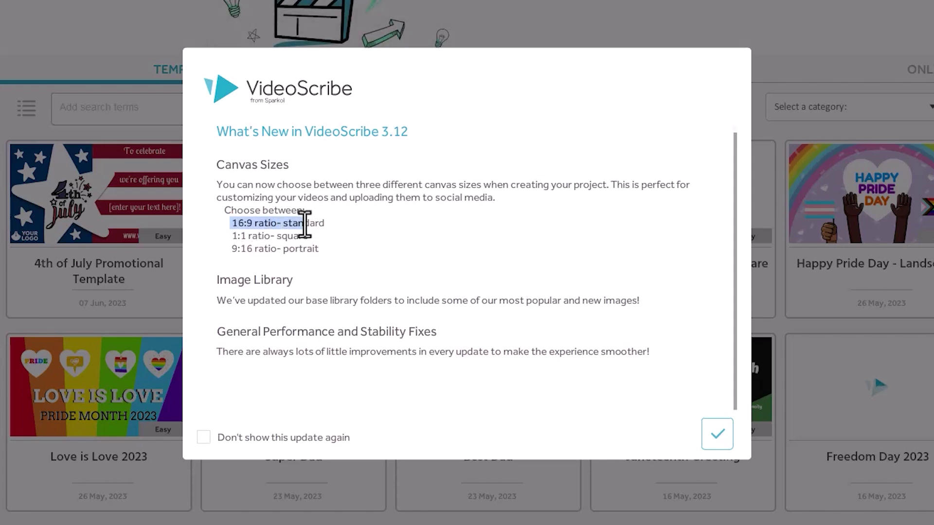
drag(231, 237, 308, 250)
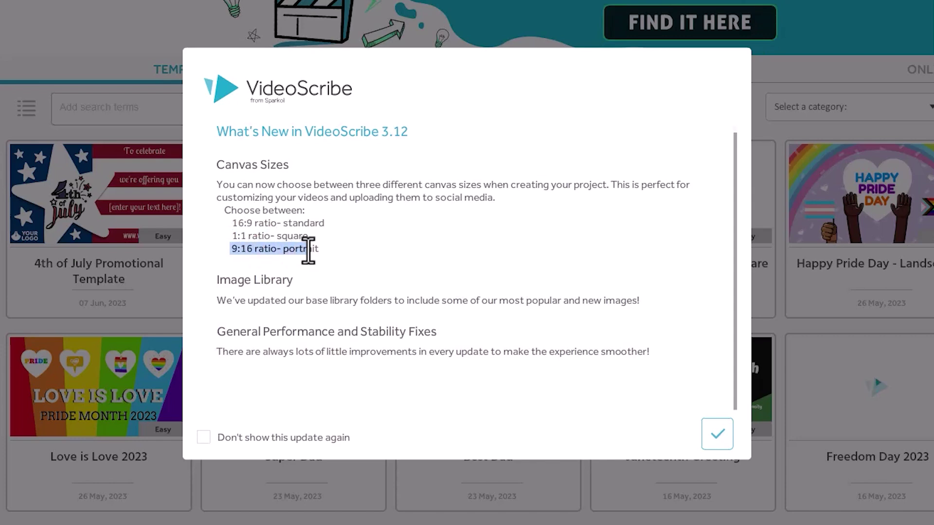
click(251, 444)
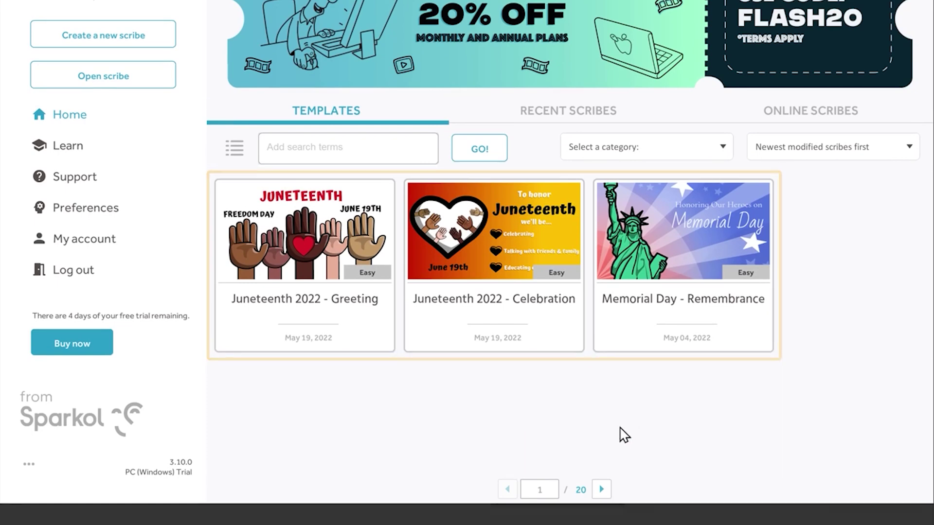
Step: Page through the templates, create a new blank scribe, and bring up the Scribe Hand choices
click(602, 491)
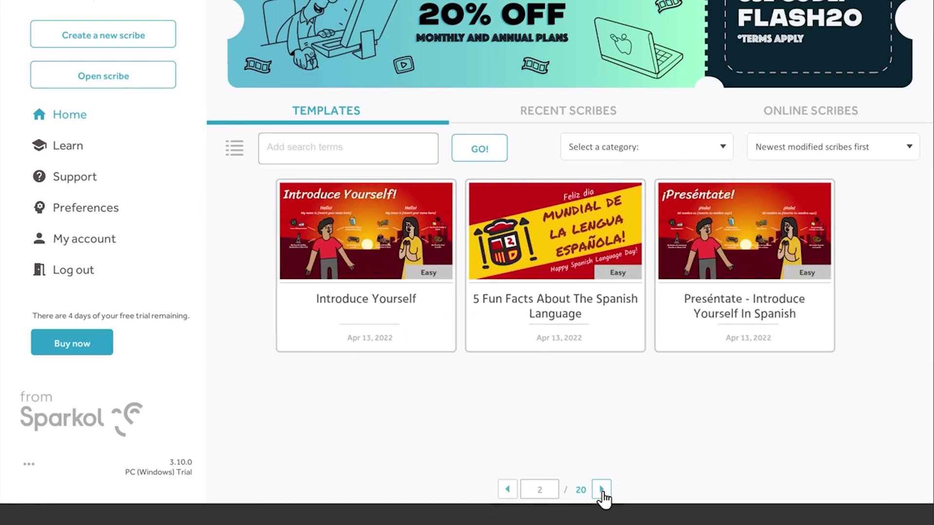
click(602, 490)
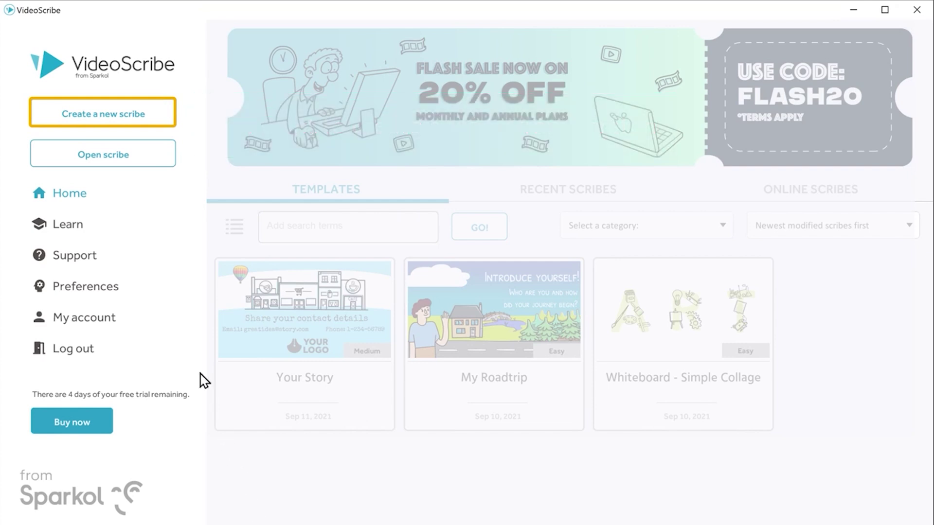
click(102, 119)
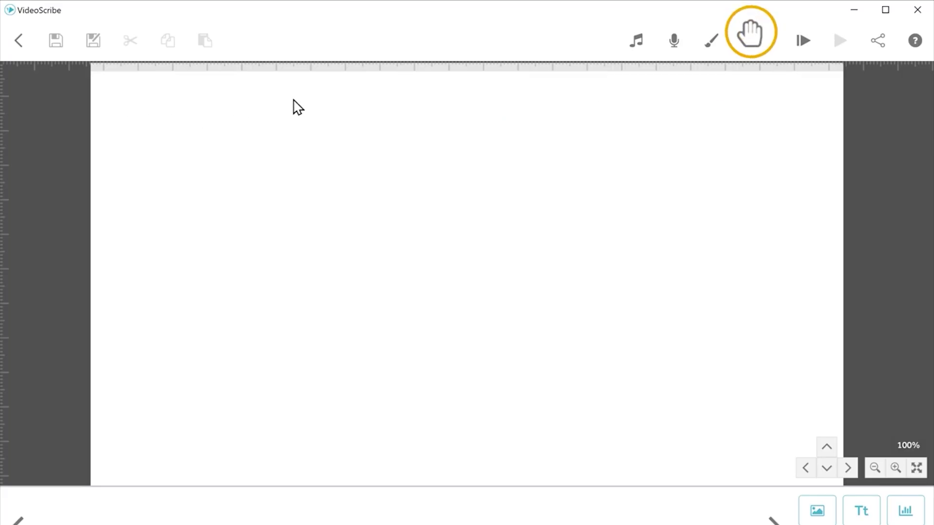
click(749, 49)
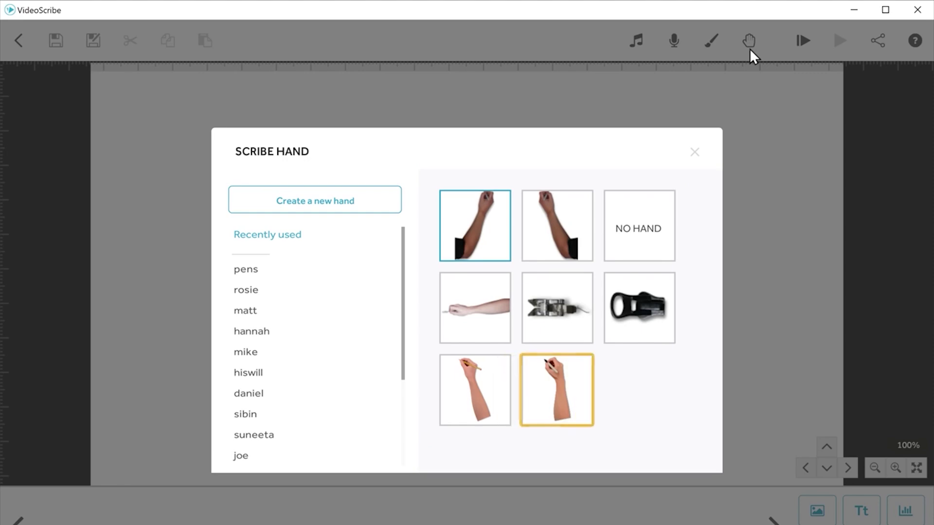
Step: Choose the bottom-middle hand holding a dark pen and confirm it in Preview Hand
click(555, 387)
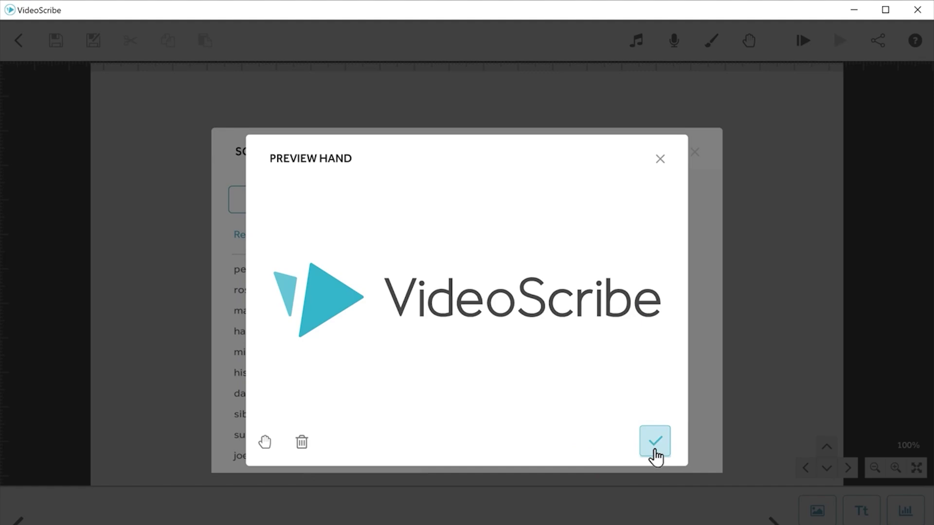
click(654, 448)
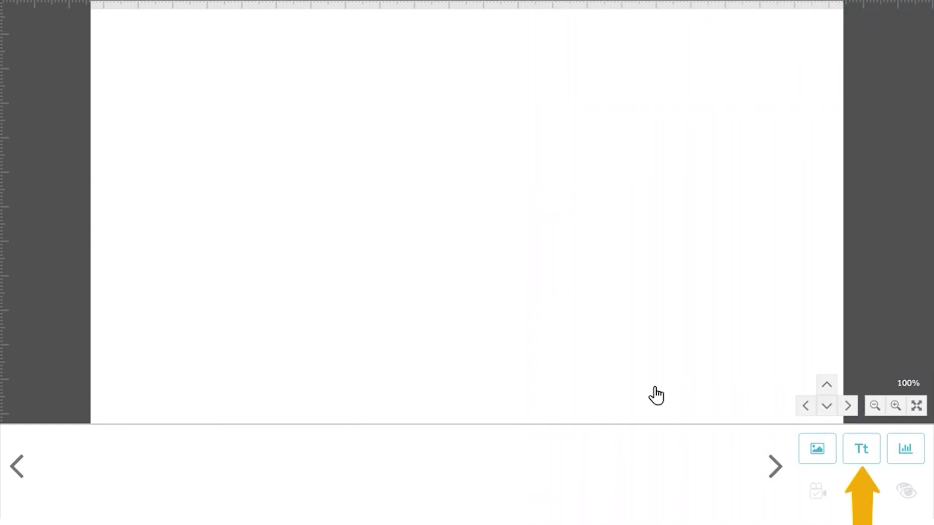
Step: Add the two-line title '3 BEST WAYS / TO SAVE TIME' in teal #60bb9c, centred
click(860, 457)
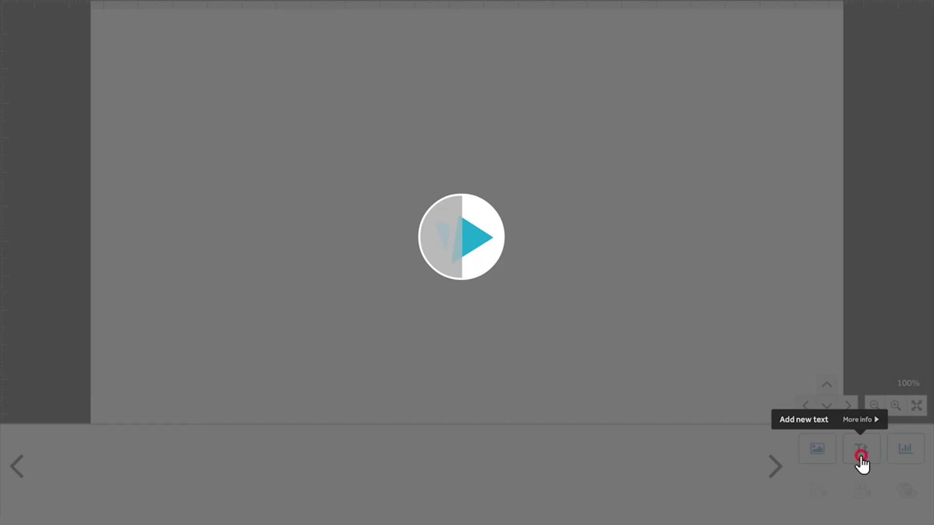
text(3 BEST WAYS)
key(Return)
text(TO SAVE TIME)
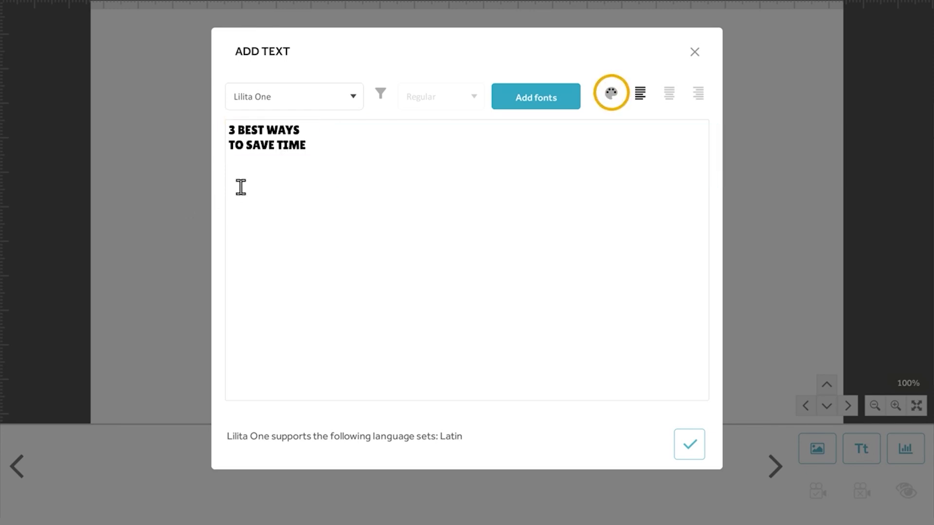
click(611, 98)
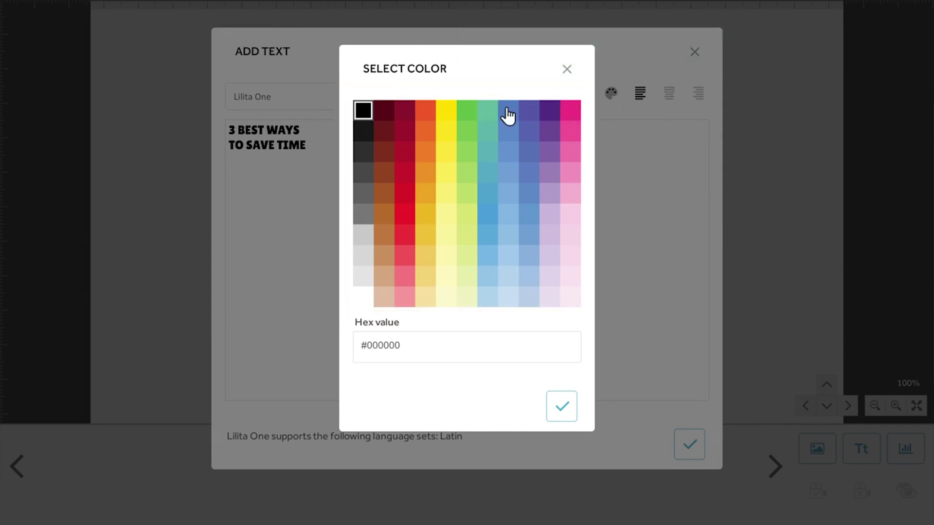
click(488, 112)
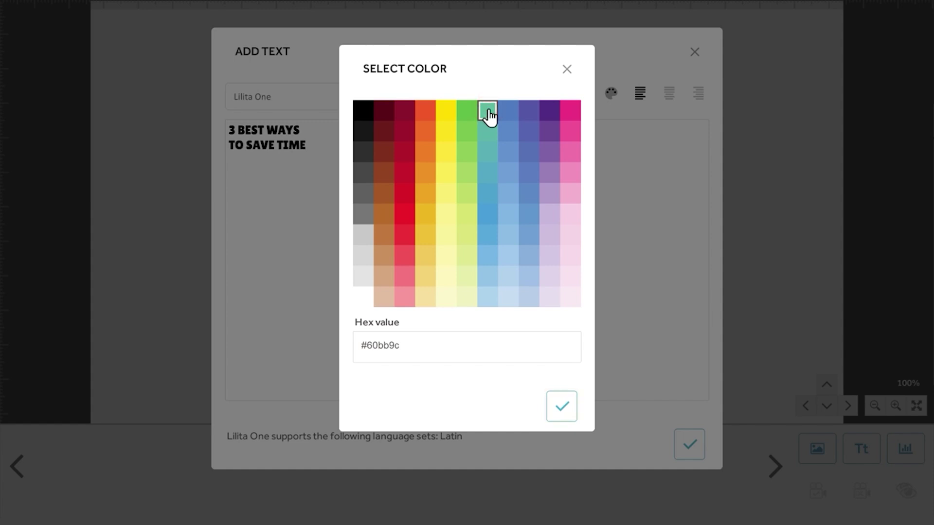
click(563, 412)
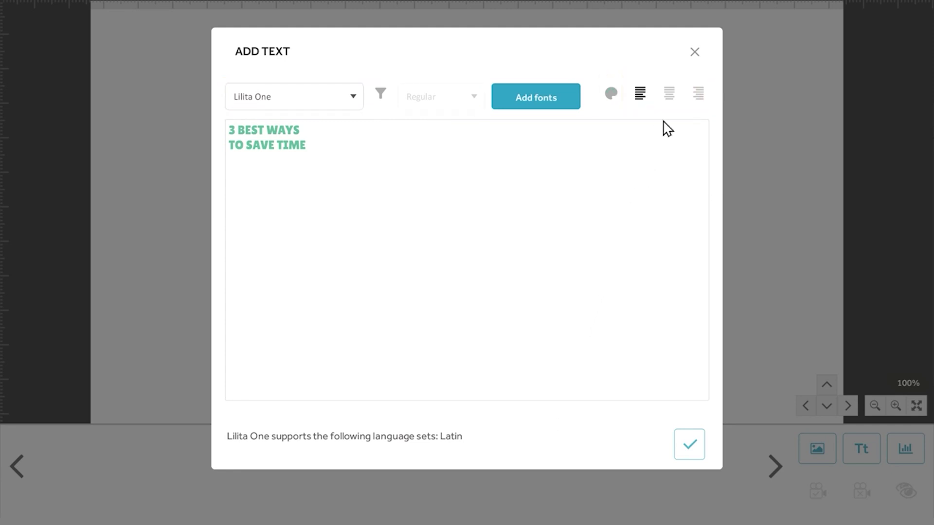
click(670, 98)
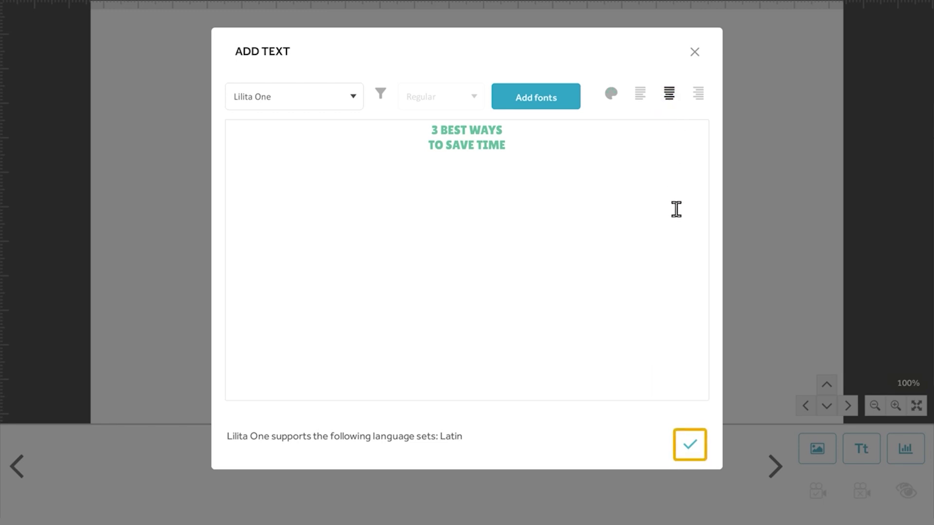
click(689, 448)
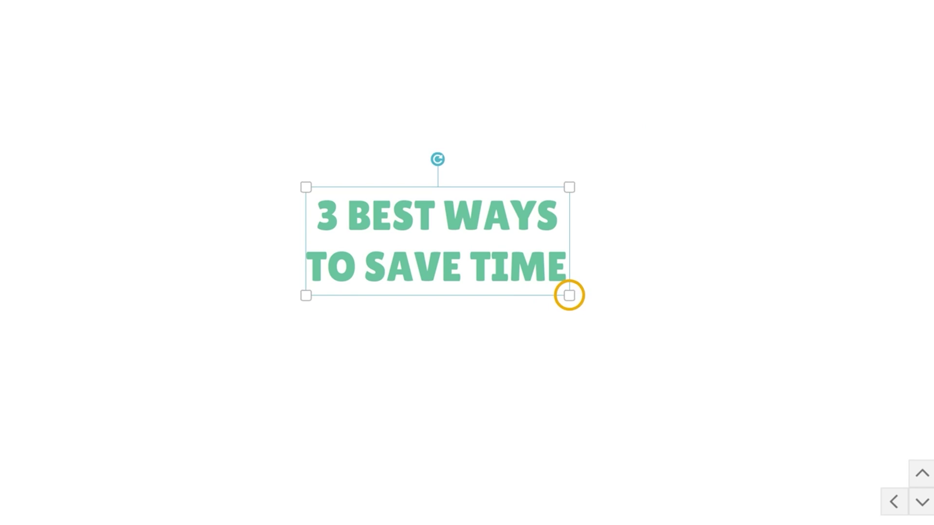
Step: Enlarge the title with its corner handle and nudge it upward three times
drag(569, 295, 653, 484)
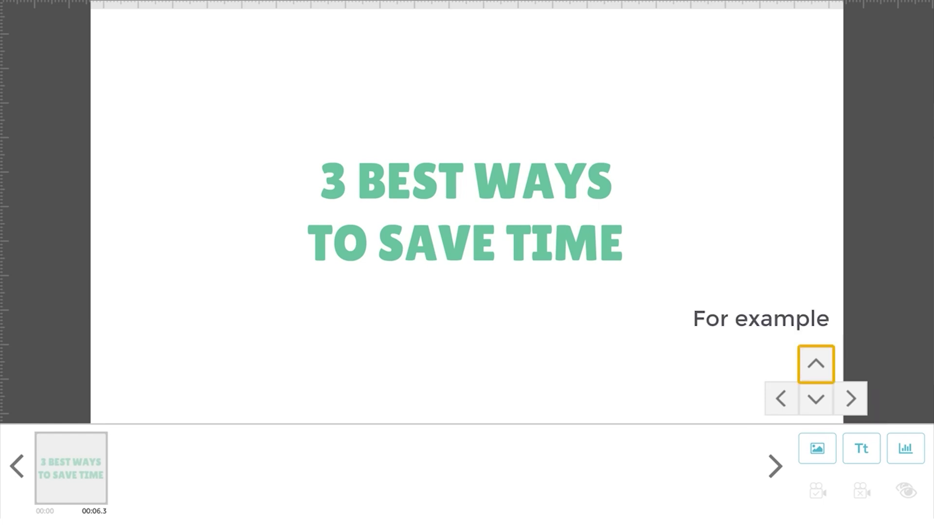
click(816, 367)
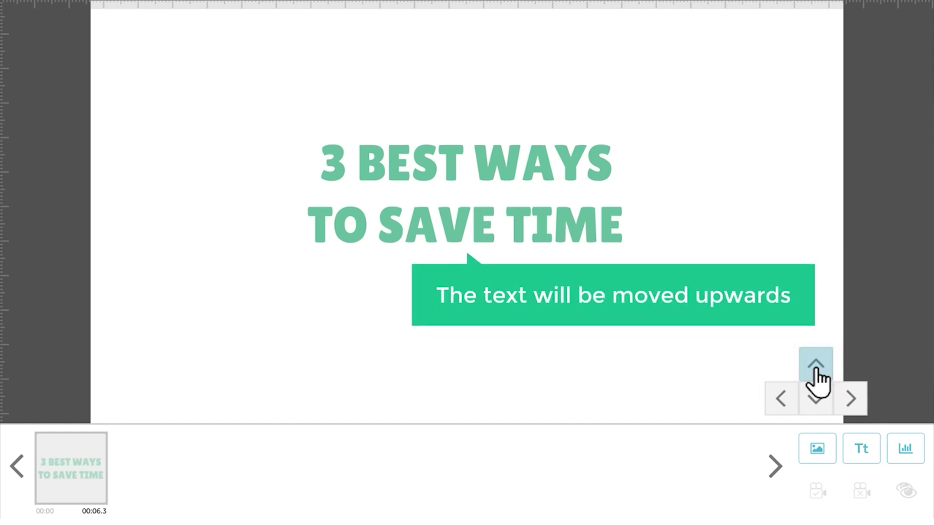
click(816, 367)
click(817, 367)
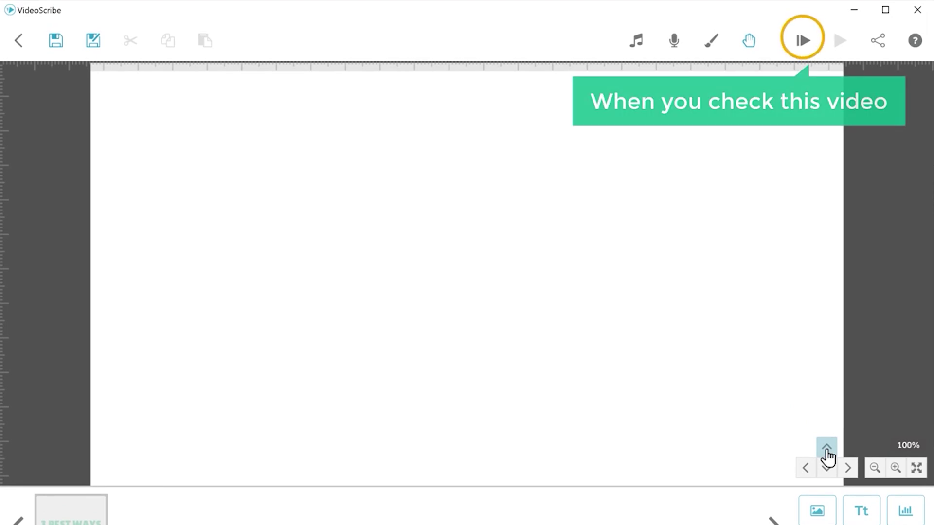
Step: Preview the title drawing, then pan right to a blank stretch of canvas
click(802, 43)
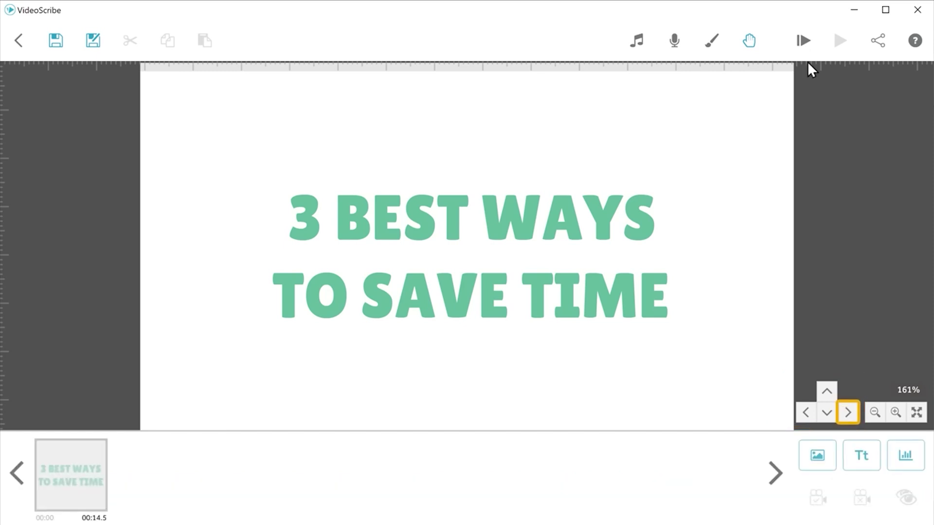
click(850, 414)
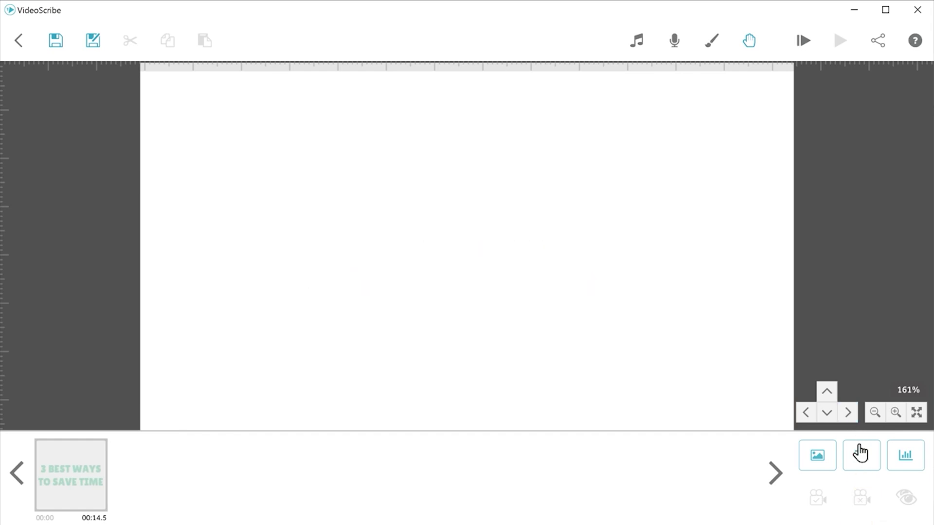
Step: Add the text '1. MINIMIZE DISTRACTION' to the canvas
click(861, 466)
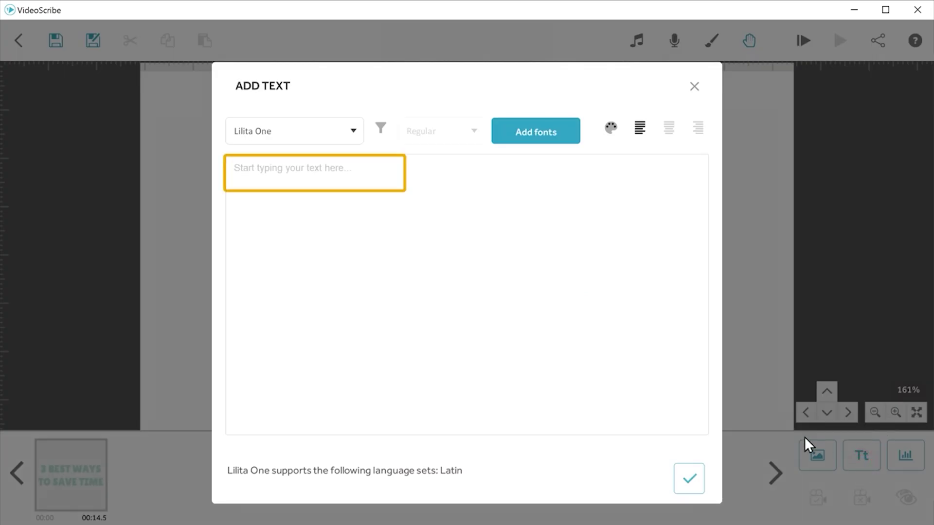
click(229, 165)
text(1. MINIMIZE DISTRACTION)
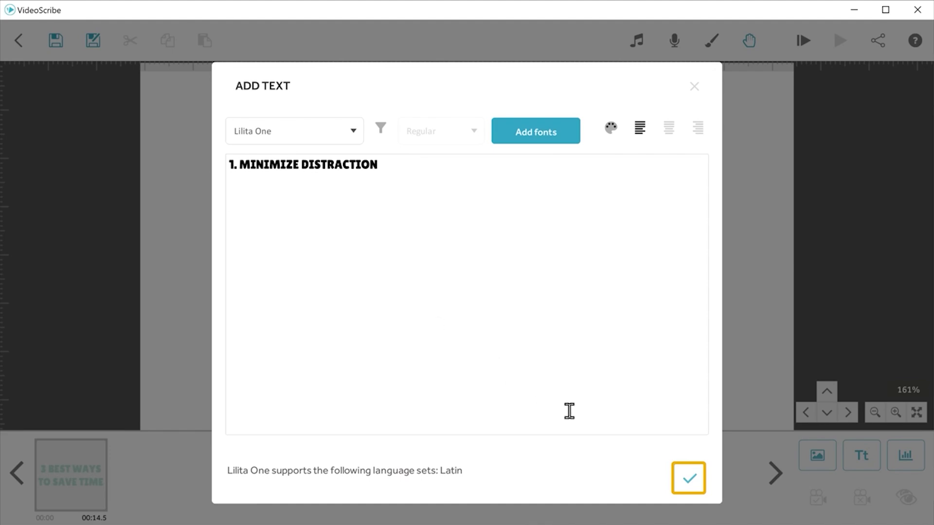
click(690, 488)
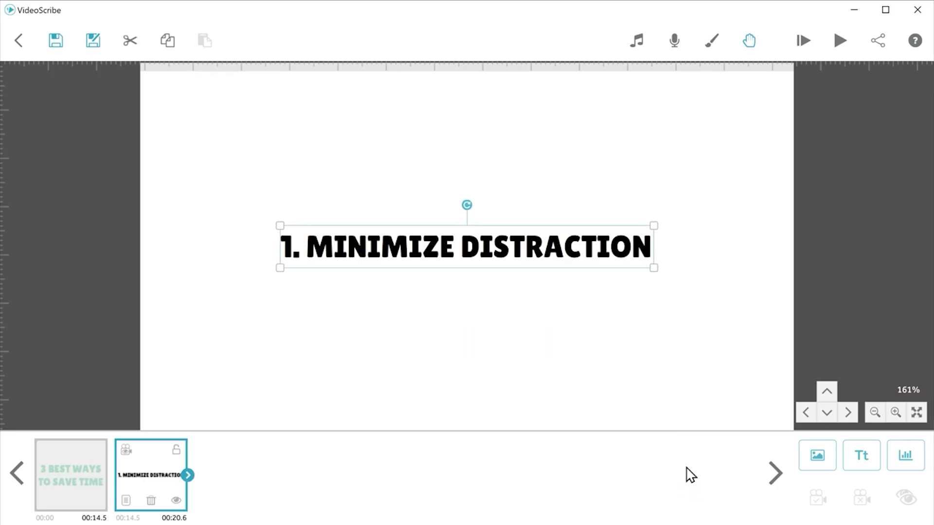
Step: Shrink the heading slightly and move it up near the frame's top
click(653, 266)
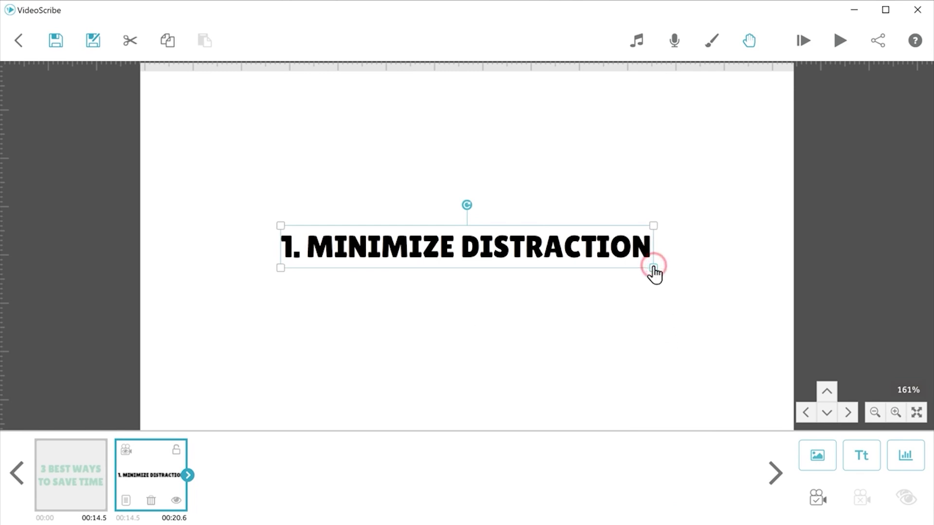
drag(655, 273, 613, 267)
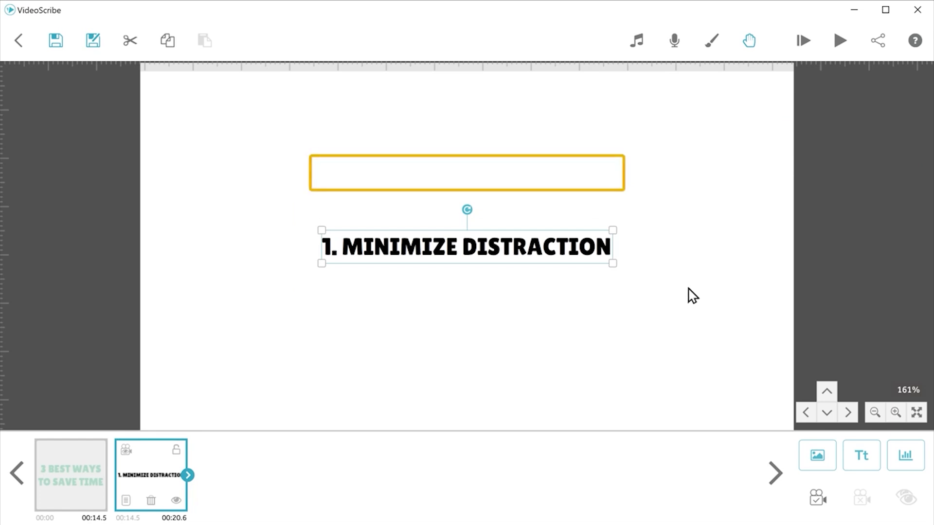
drag(613, 246, 618, 173)
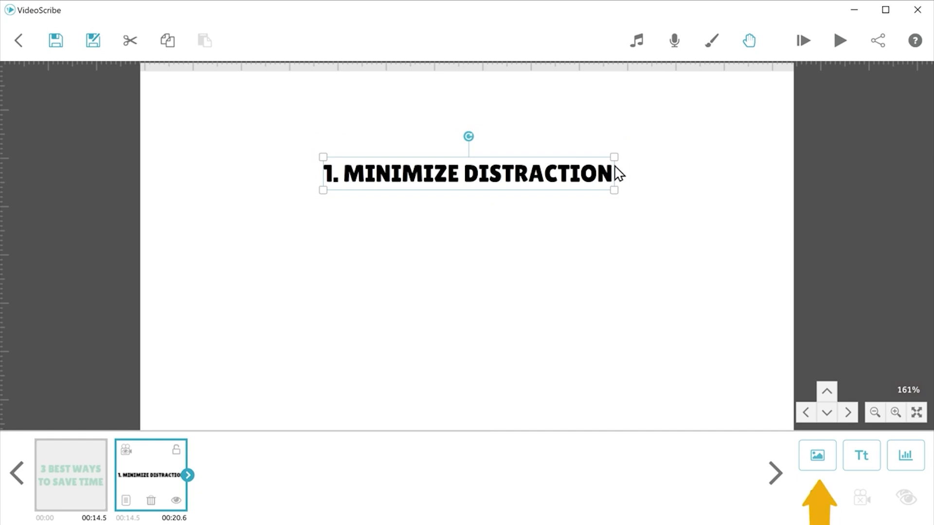
Step: Add the man-with-megaphone image from a 'Megaphone' search, shrink it and move it down-left
click(818, 469)
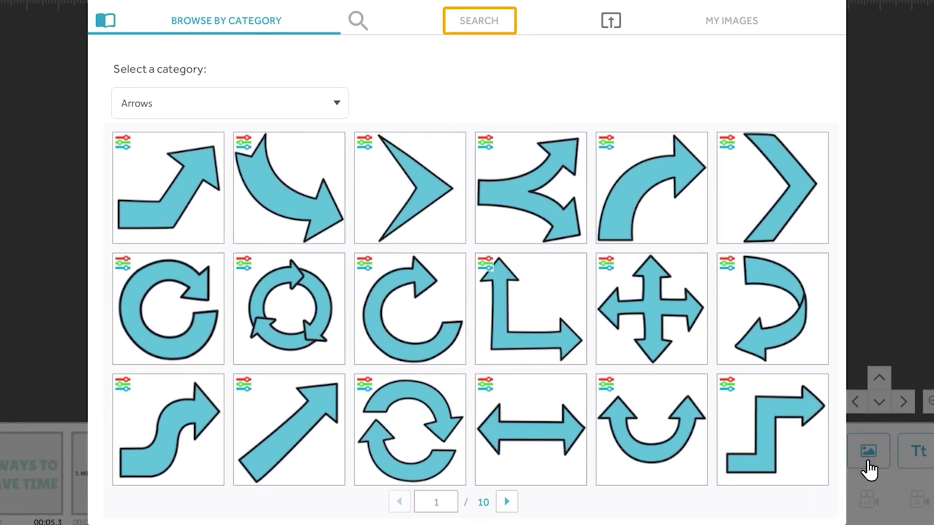
click(480, 28)
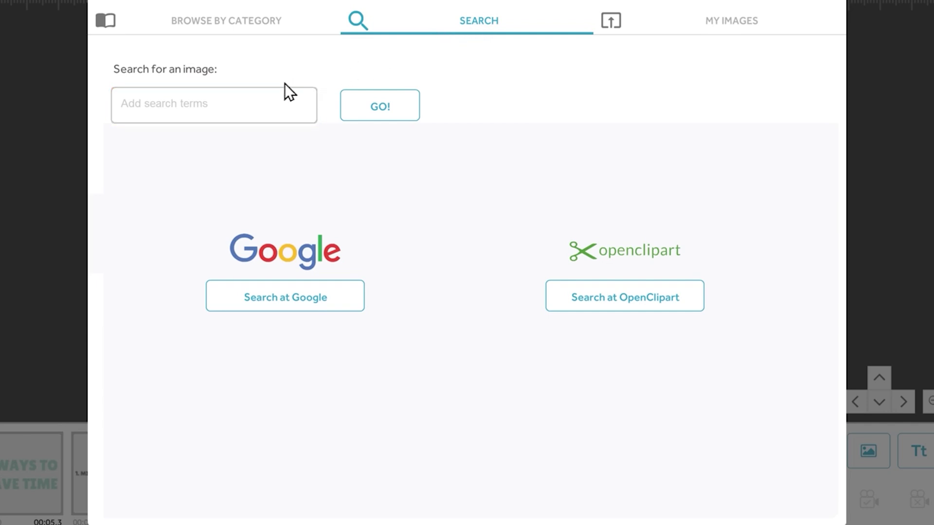
click(259, 125)
text(Megaphone)
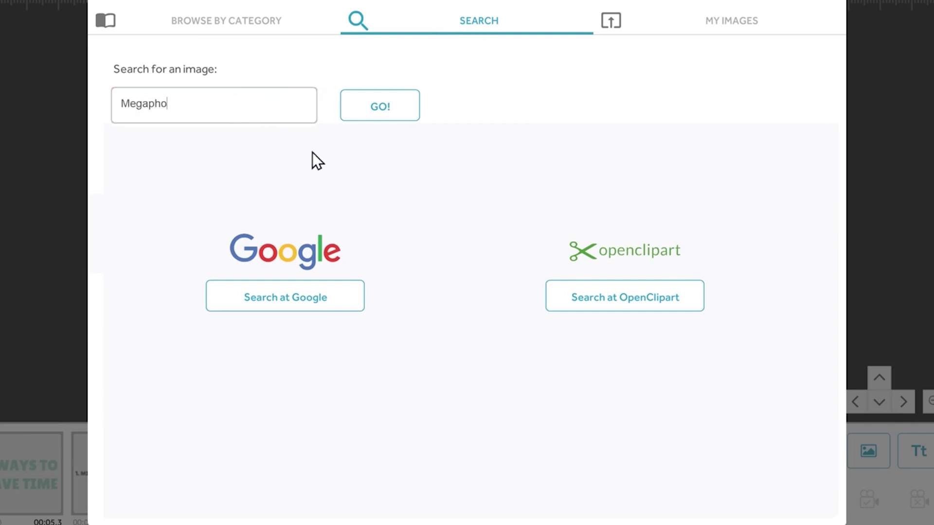
click(379, 112)
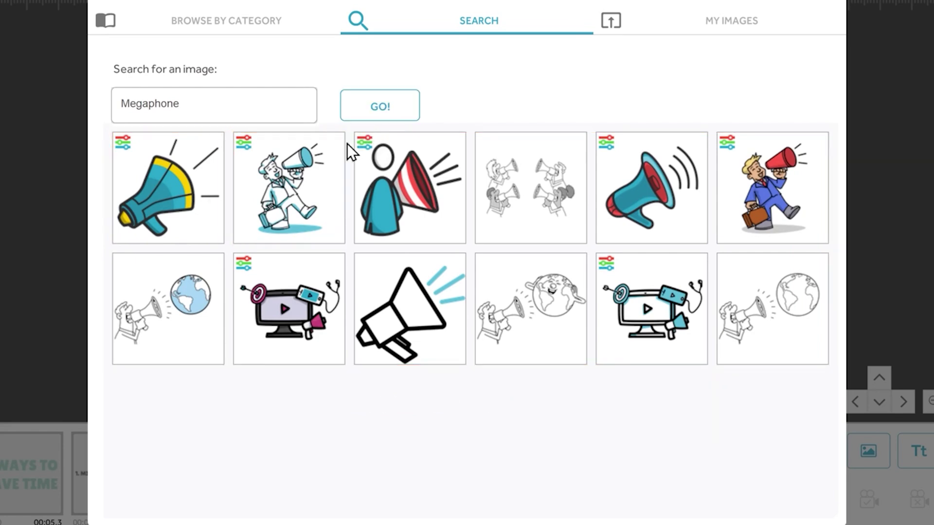
click(309, 178)
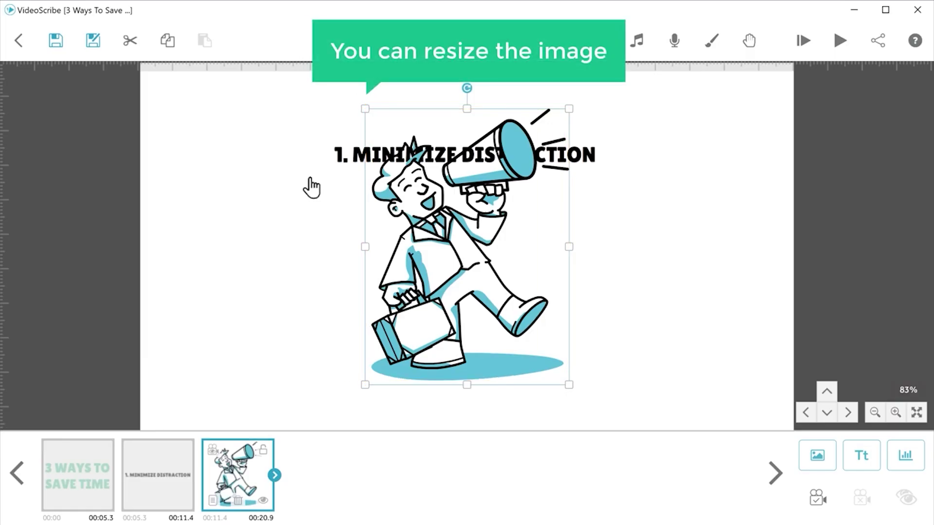
drag(365, 111, 396, 161)
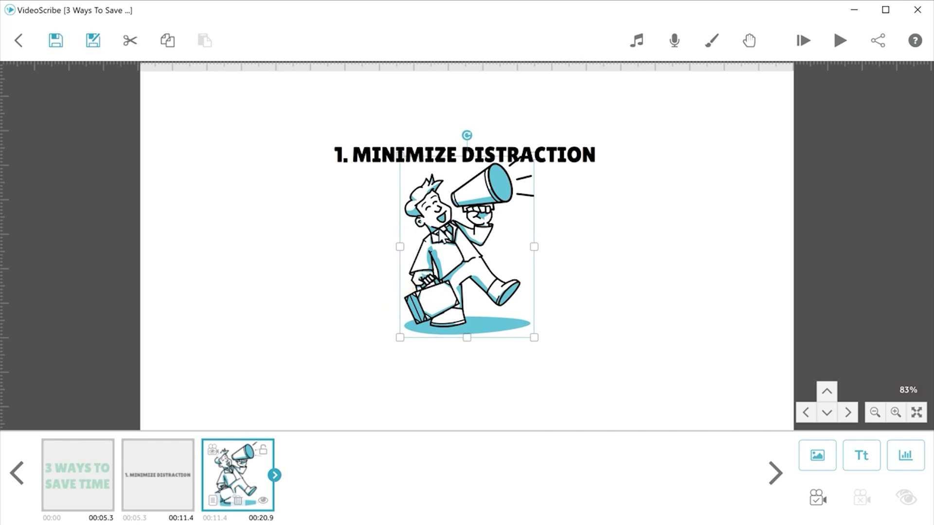
drag(452, 250, 375, 300)
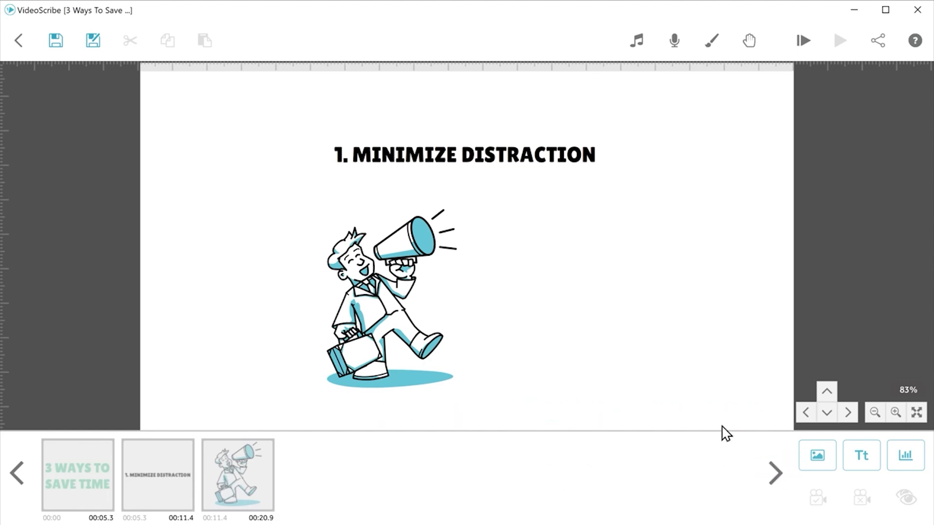
Step: Add the walking man covering his eyes from a 'blind' search, shrunk, right of the megaphone man
click(818, 464)
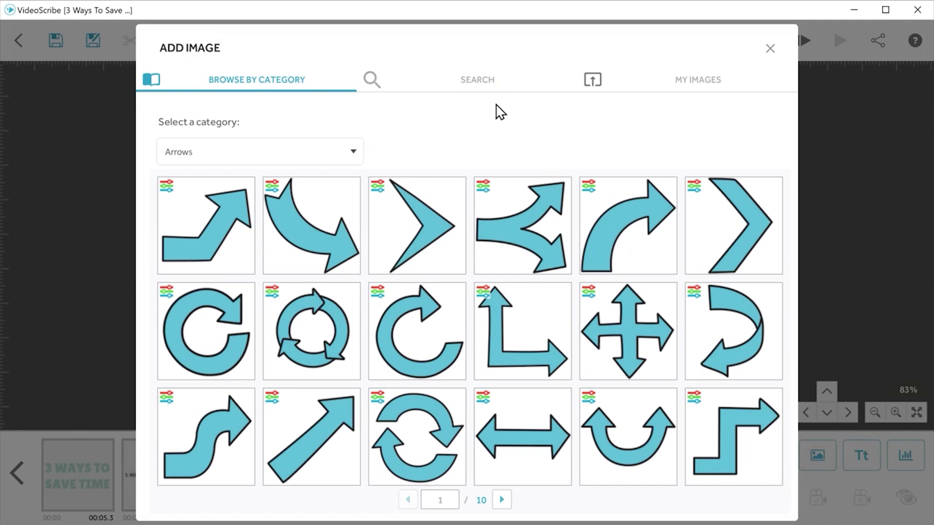
click(479, 85)
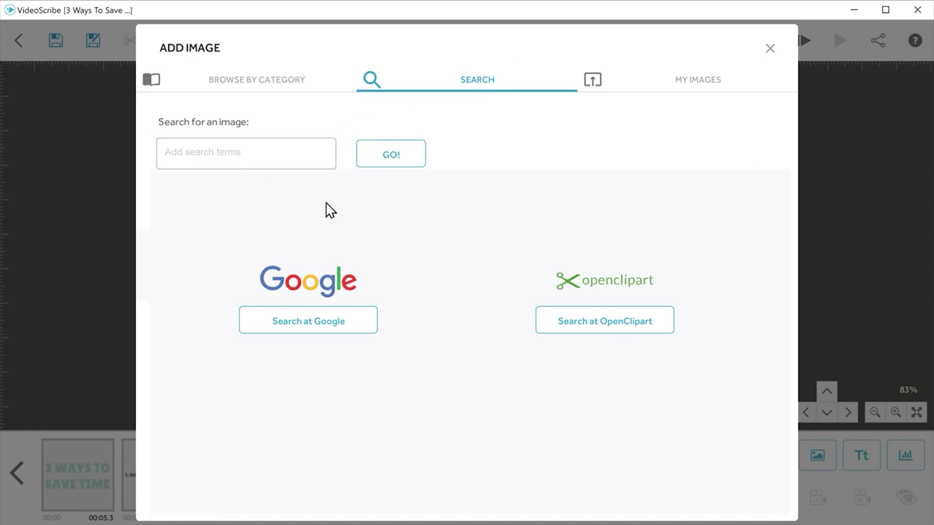
click(391, 165)
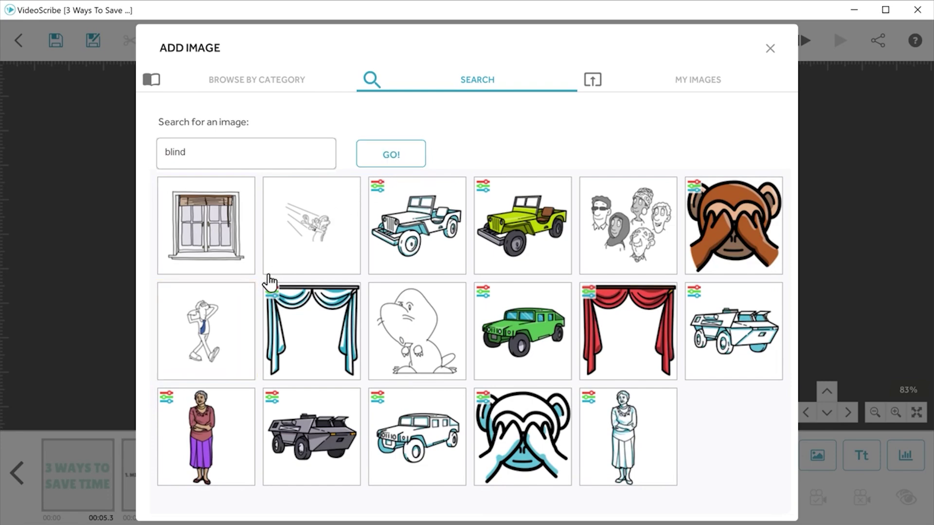
click(220, 322)
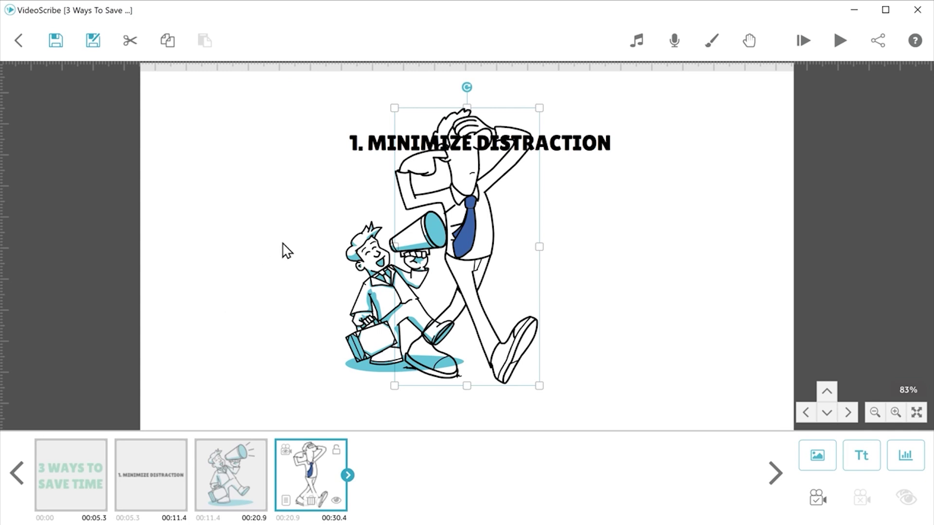
drag(398, 114, 437, 155)
drag(456, 231, 547, 255)
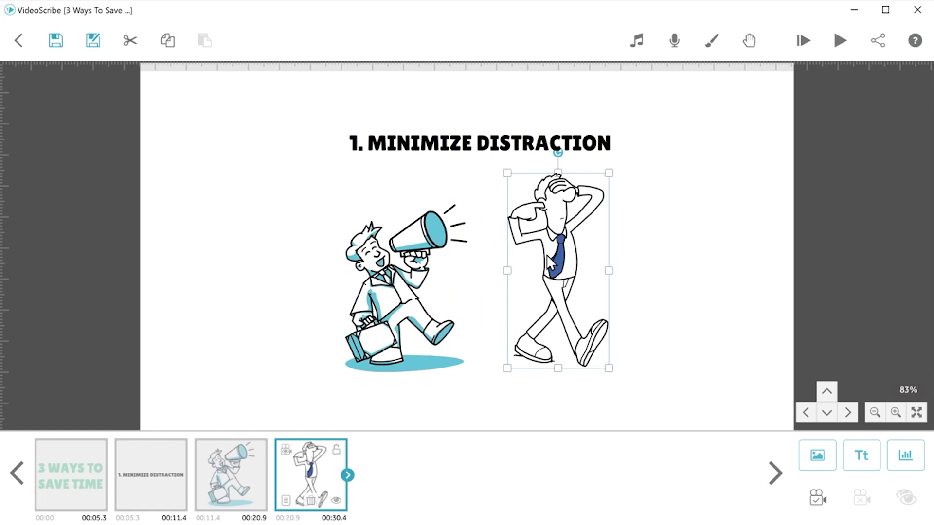
key(Escape)
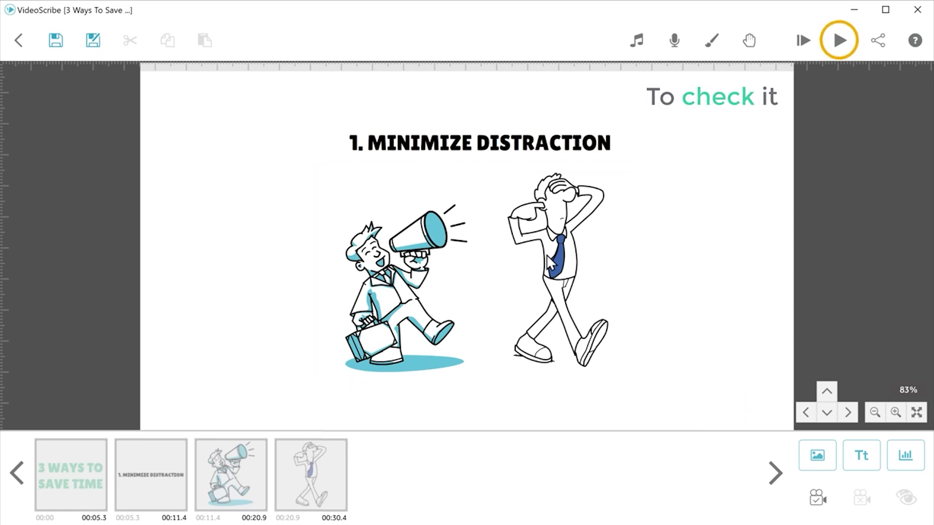
Step: Play the scribe to check the first topic slide's layout
click(844, 45)
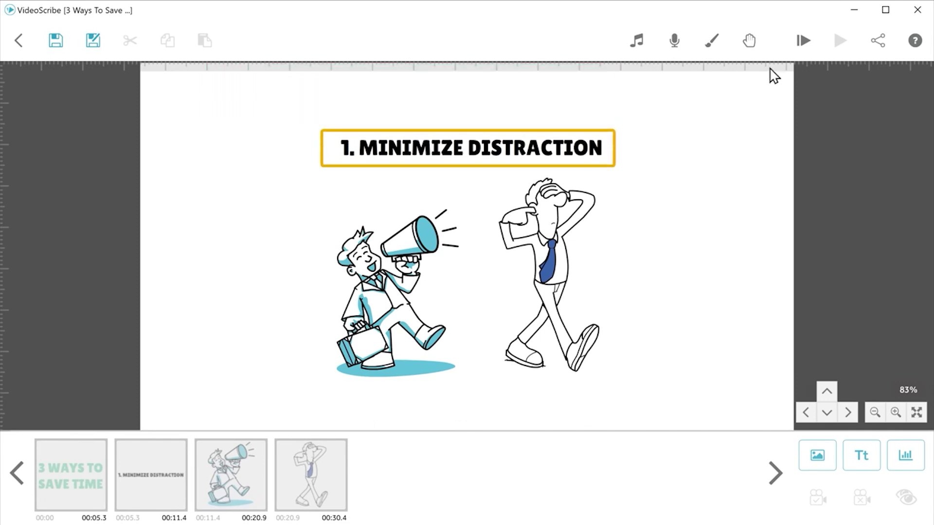
Step: Set the camera to the current position for the title, megaphone man and walking man
click(469, 159)
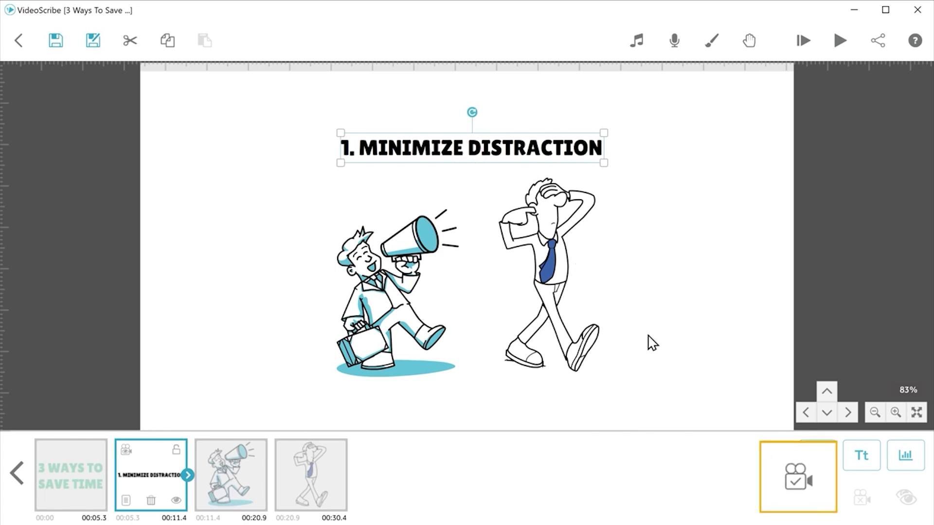
click(818, 500)
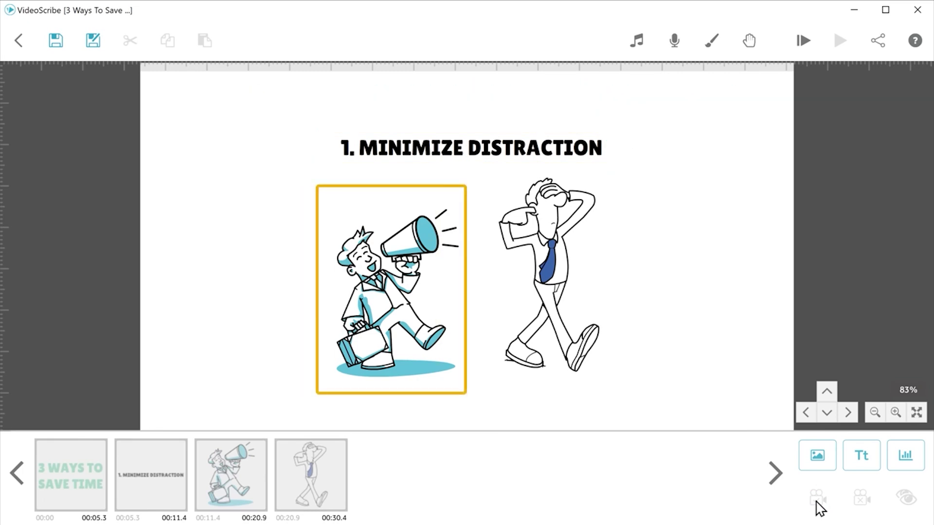
click(423, 293)
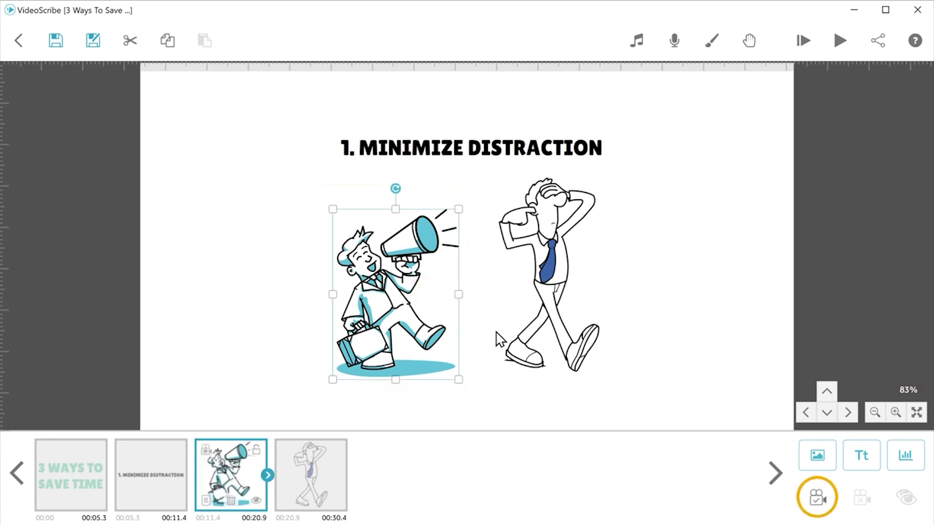
click(817, 500)
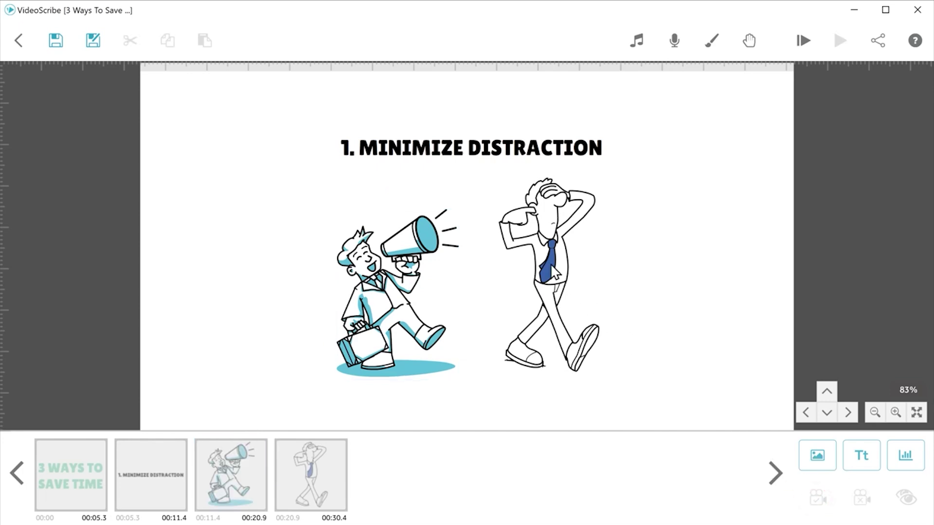
click(555, 274)
click(817, 502)
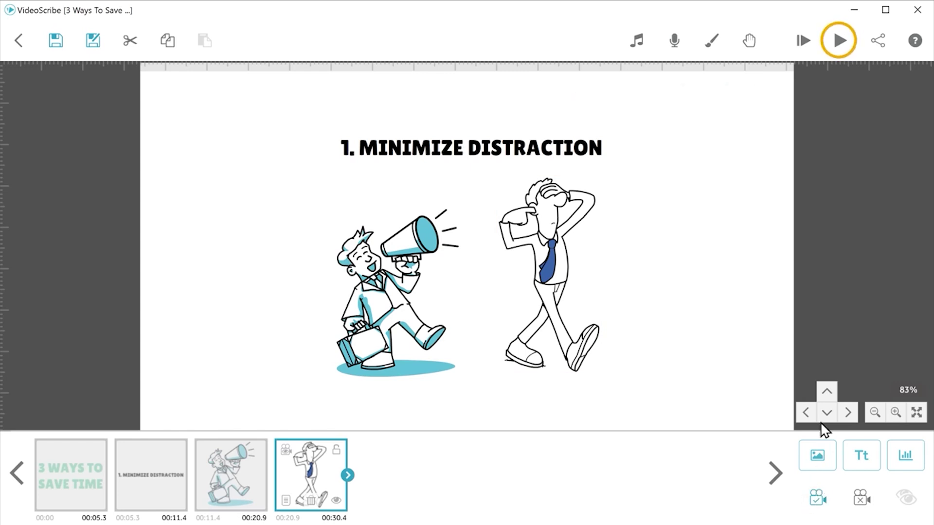
Step: Play the scribe preview to check the fixed camera framing
click(845, 48)
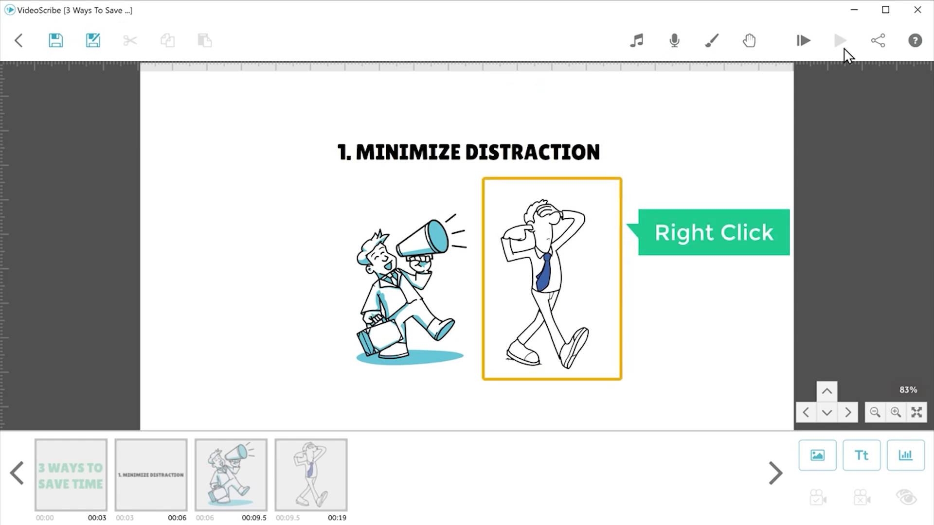
Step: In the walking man's properties, set animate time to 2.0 s and transition to 0.5 s
right_click(572, 251)
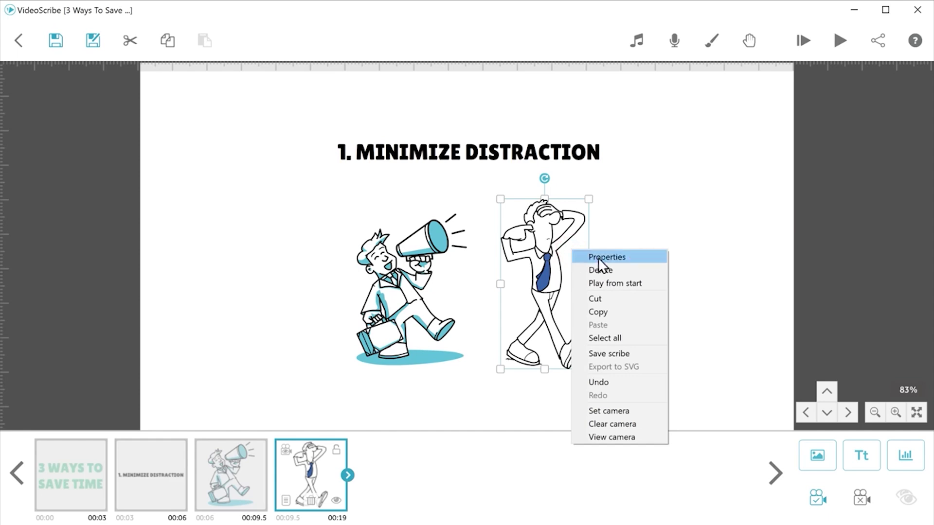
click(608, 261)
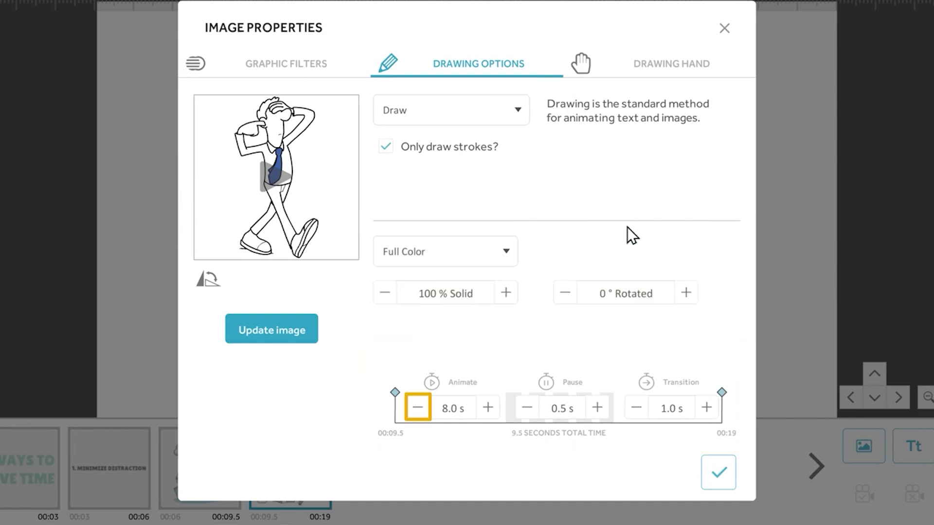
click(417, 409)
click(417, 409)
click(418, 408)
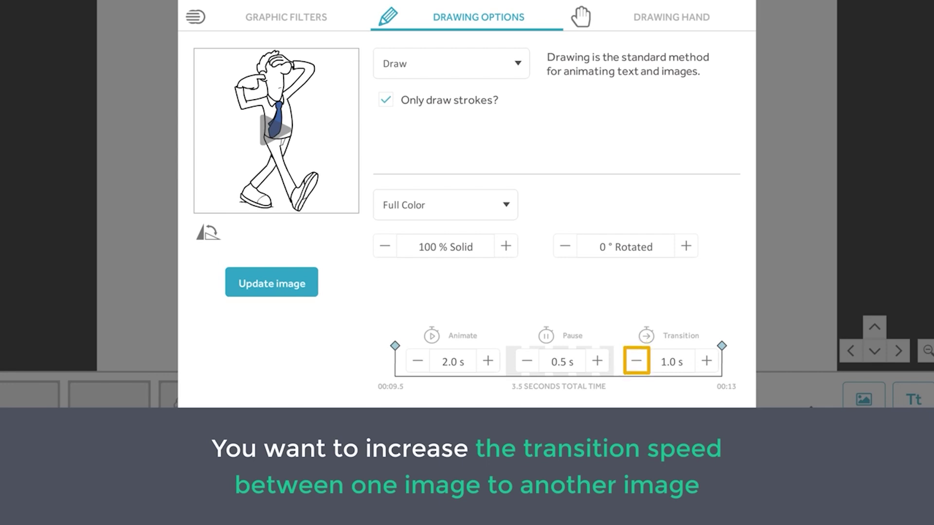
click(637, 363)
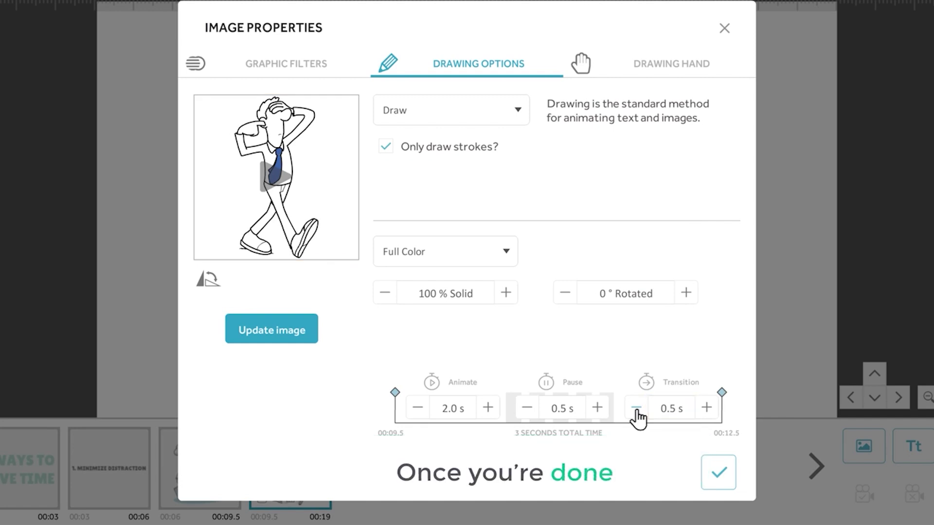
click(719, 481)
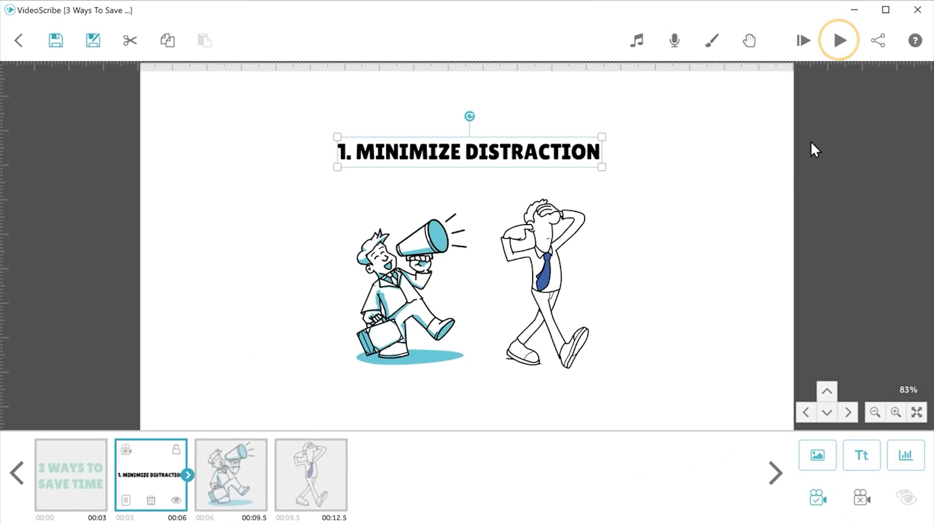
Step: Play a preview of the scribe, then pan up to a blank stretch of canvas
click(841, 42)
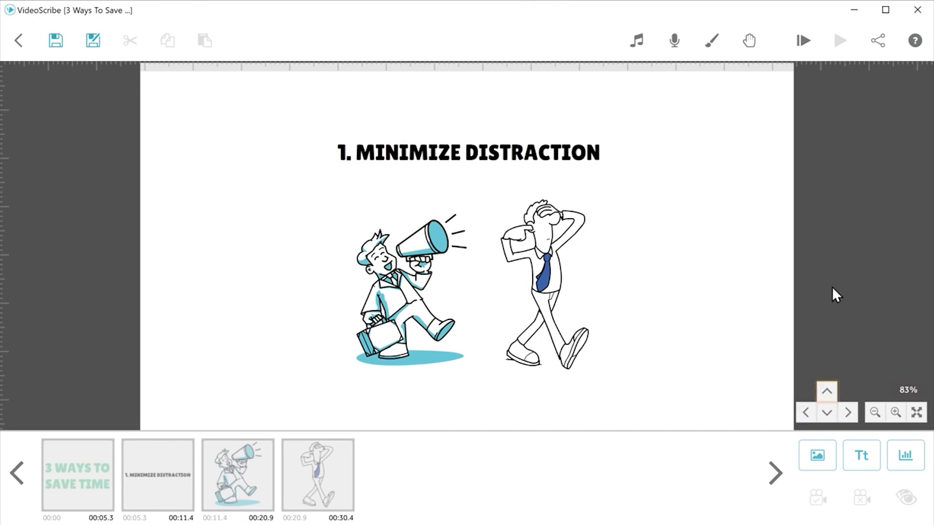
click(827, 398)
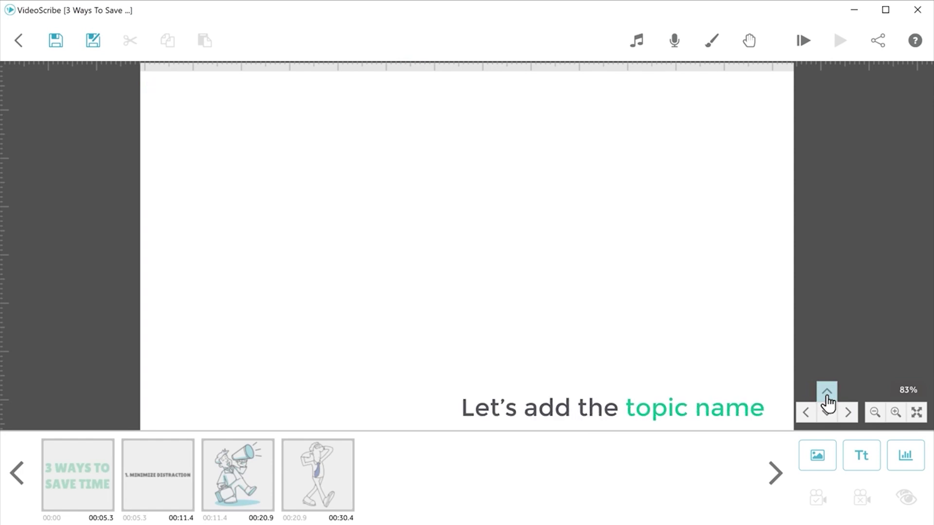
Step: Add the text heading '2. KEEP TRACK OF YOUR TIME' on the blank canvas
click(861, 466)
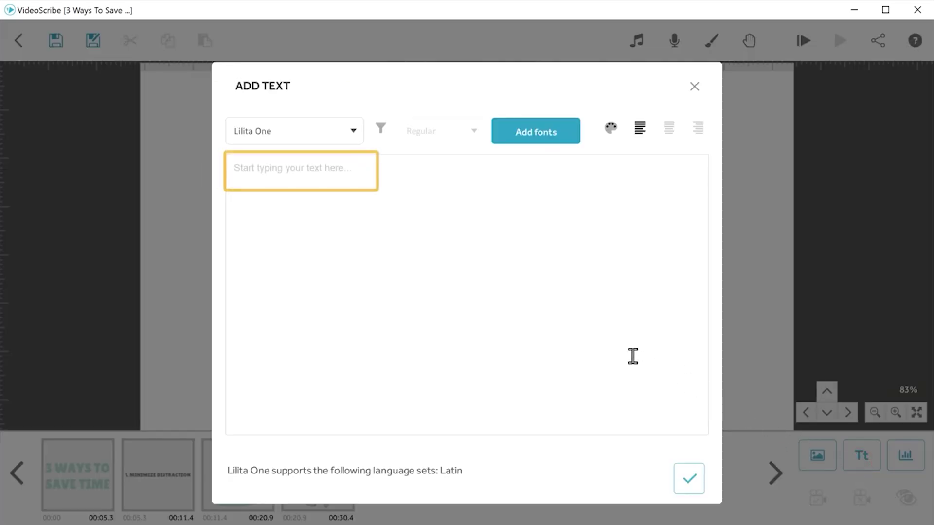
text(2. KEEP TRACK OF YOUR TIME)
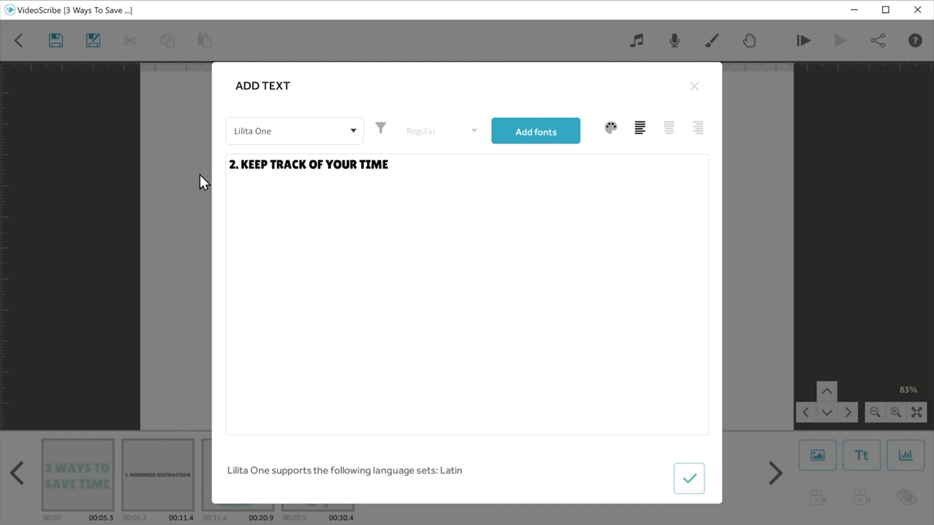
click(688, 487)
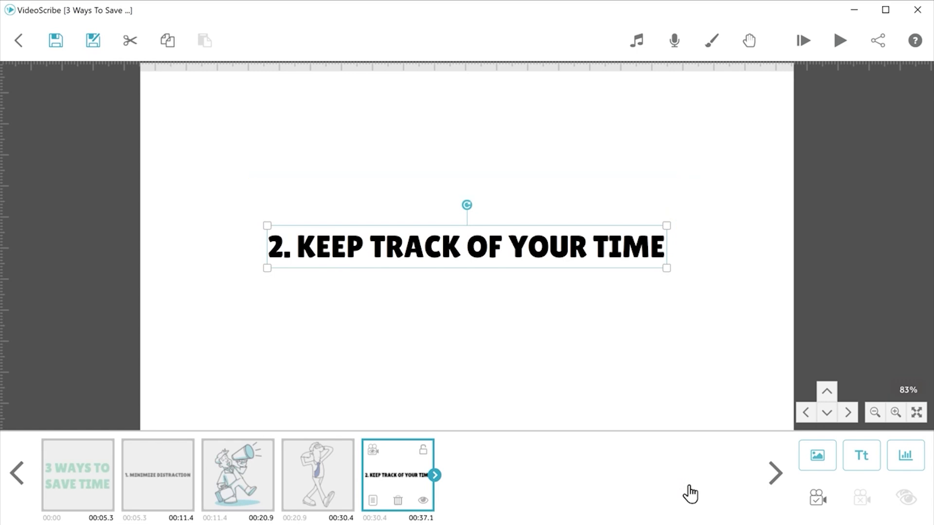
Step: Shrink the '2. KEEP TRACK OF YOUR TIME' heading and move it up near the frame's top
drag(665, 269, 595, 260)
drag(465, 260, 461, 203)
click(486, 221)
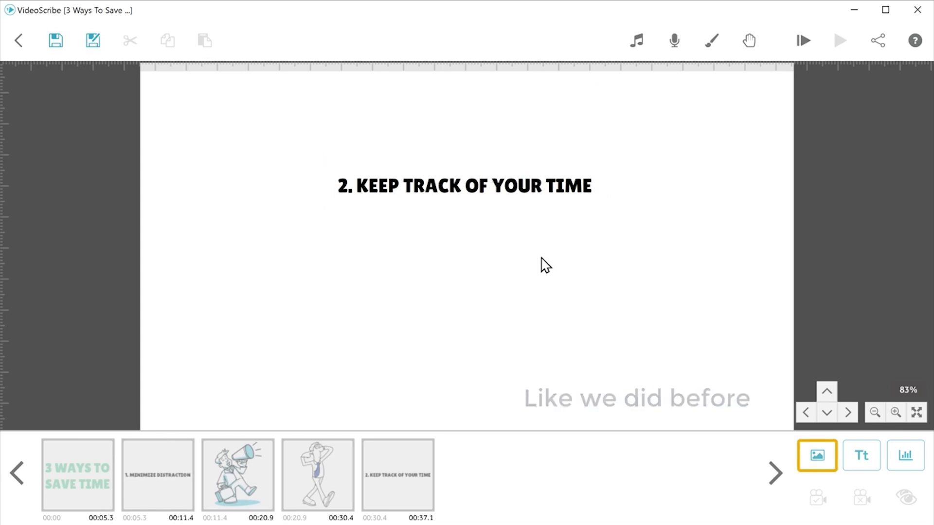
Step: Search the image library for 'Sand timer' and insert the yellow-sand hourglass image
click(819, 466)
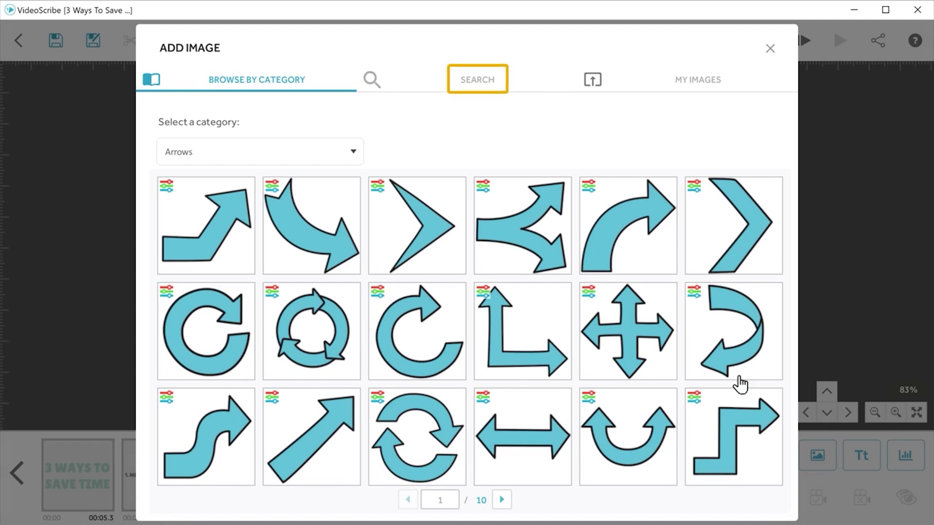
click(478, 84)
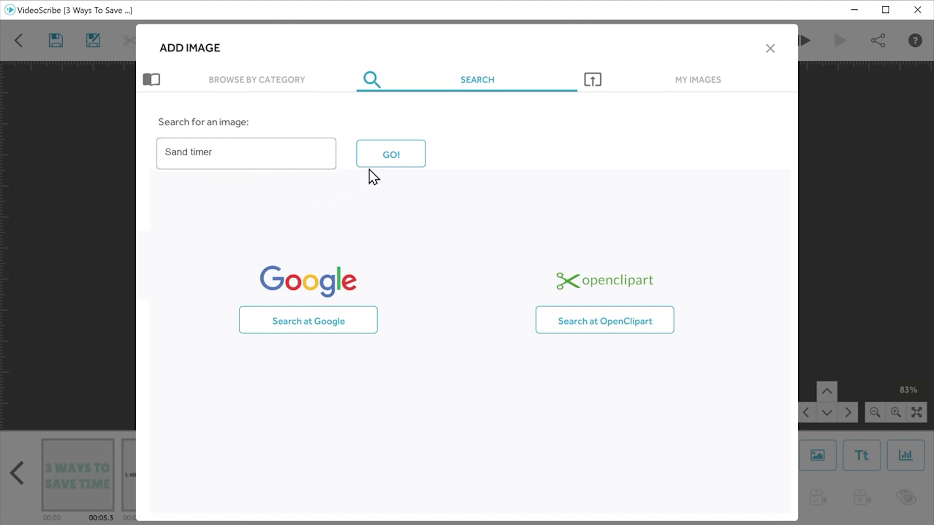
click(389, 161)
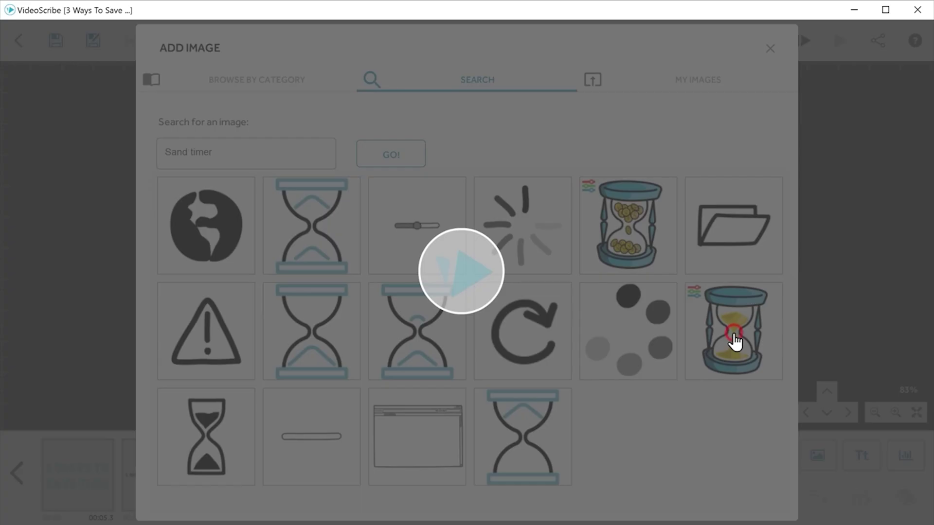
click(735, 342)
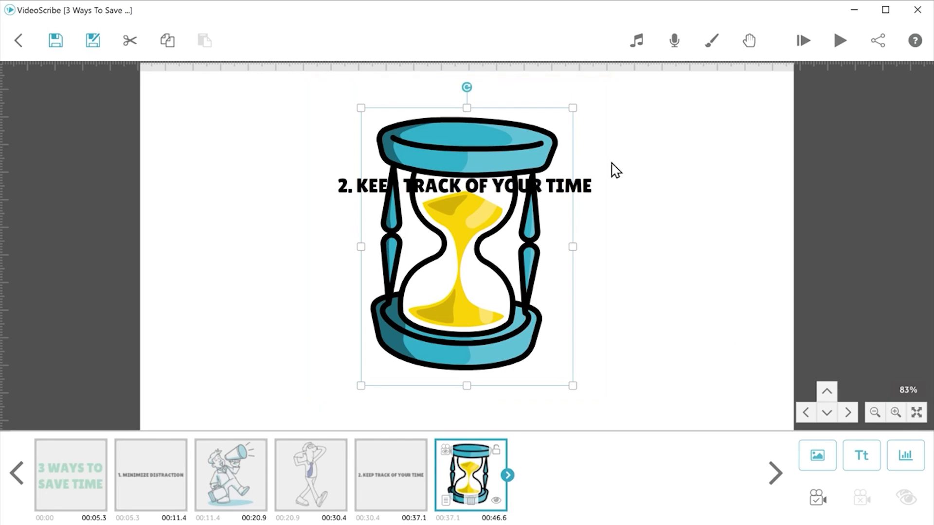
Step: Shrink the hourglass image and centre it just below the heading
drag(573, 109, 536, 195)
drag(469, 256, 467, 295)
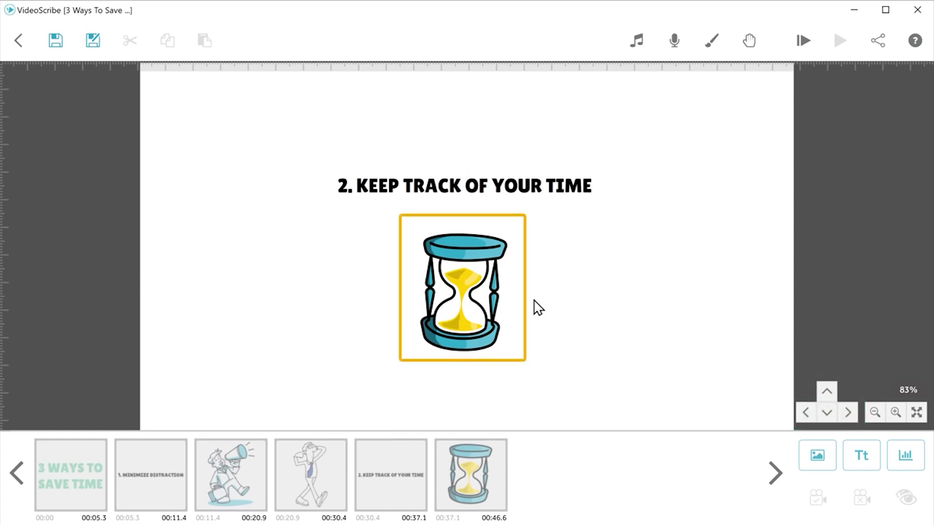
Step: Change the hourglass image's secondary sand colour from yellow to blue #479ed7
right_click(463, 294)
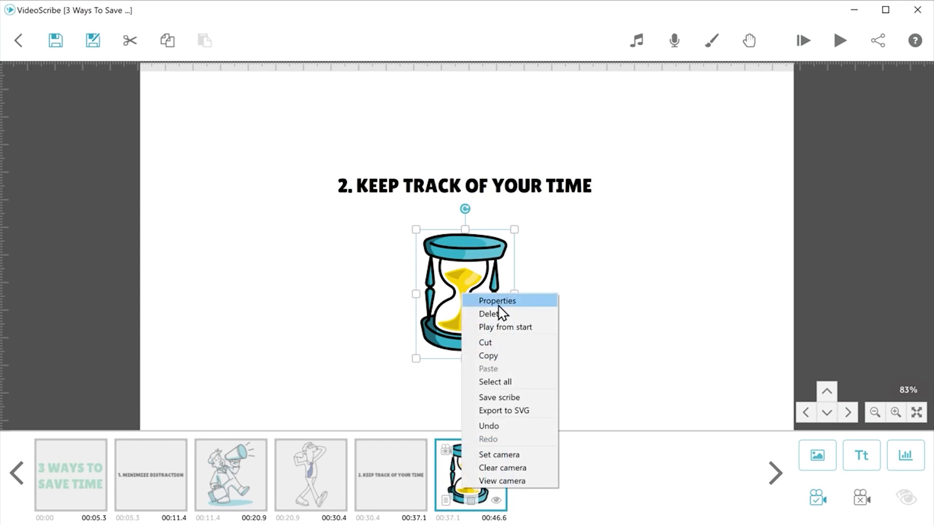
click(498, 304)
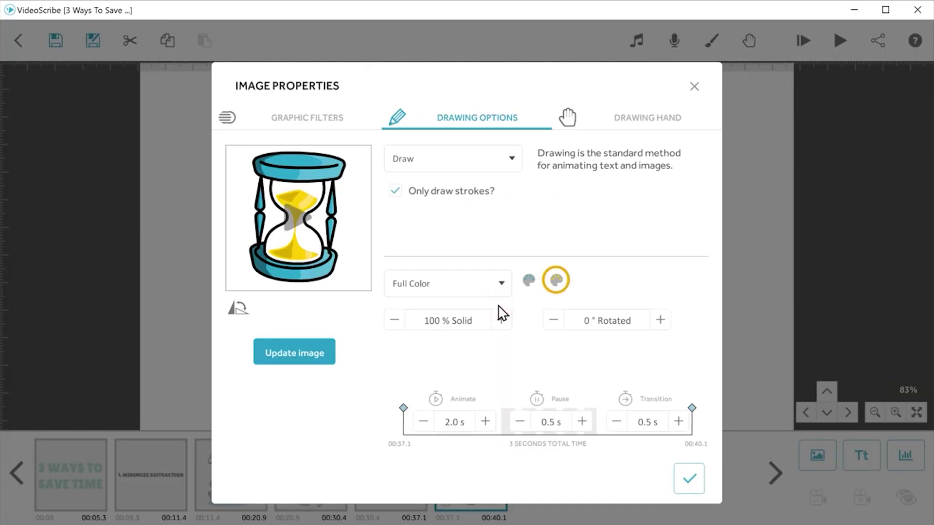
click(557, 287)
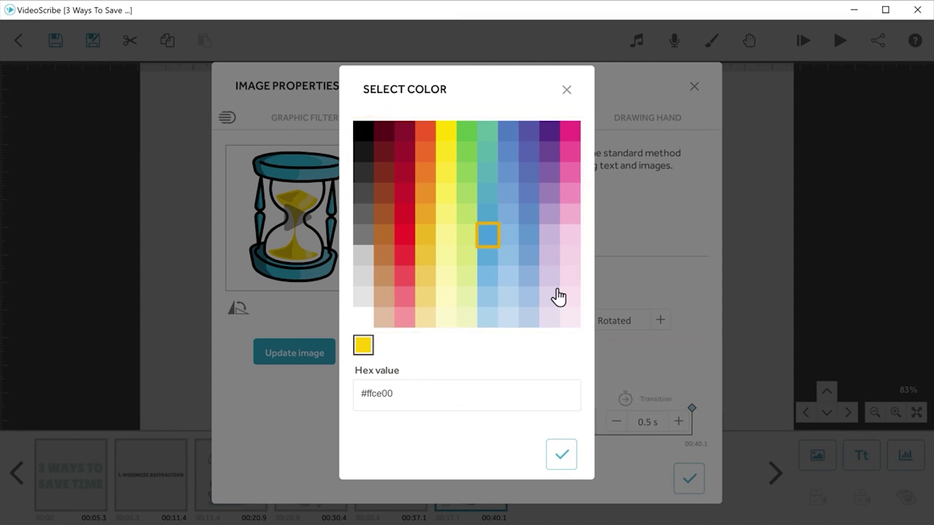
click(488, 237)
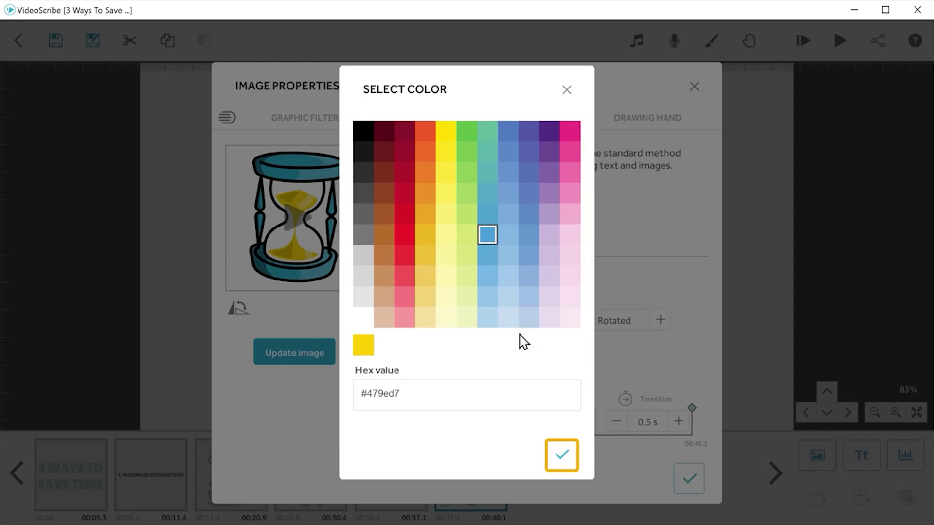
click(560, 462)
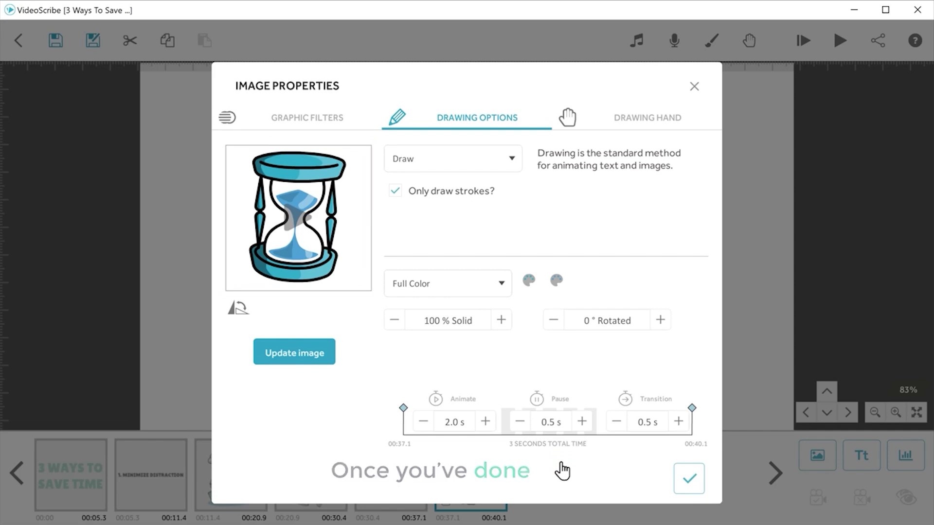
click(690, 493)
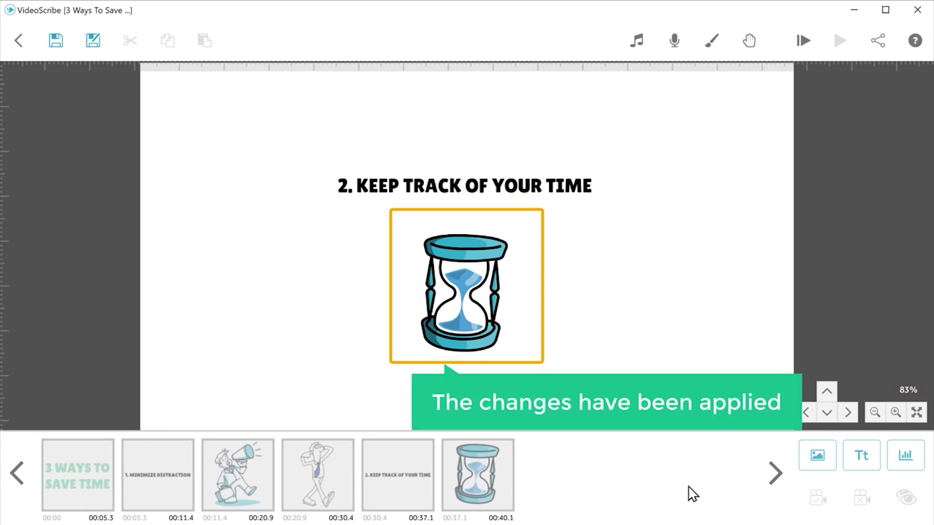
Step: Pan to blank canvas past the hourglass and clear the current selection
click(827, 393)
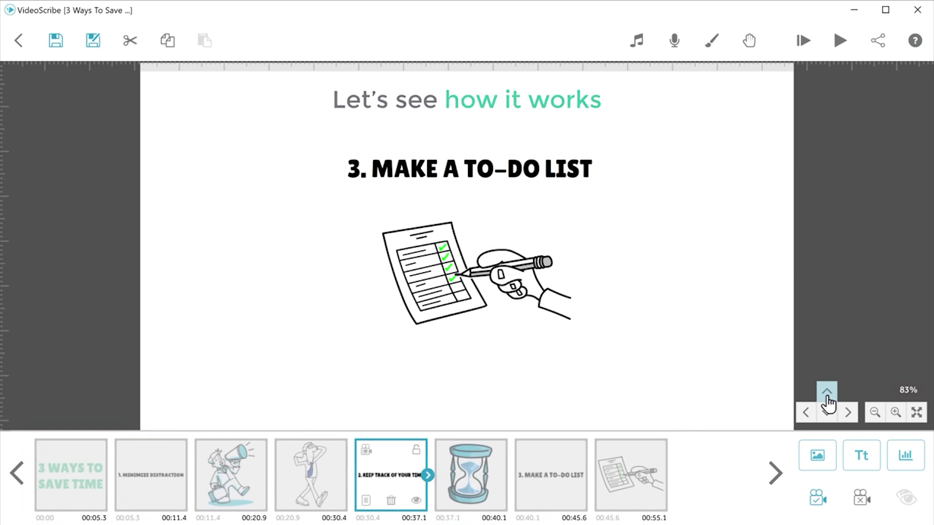
click(840, 92)
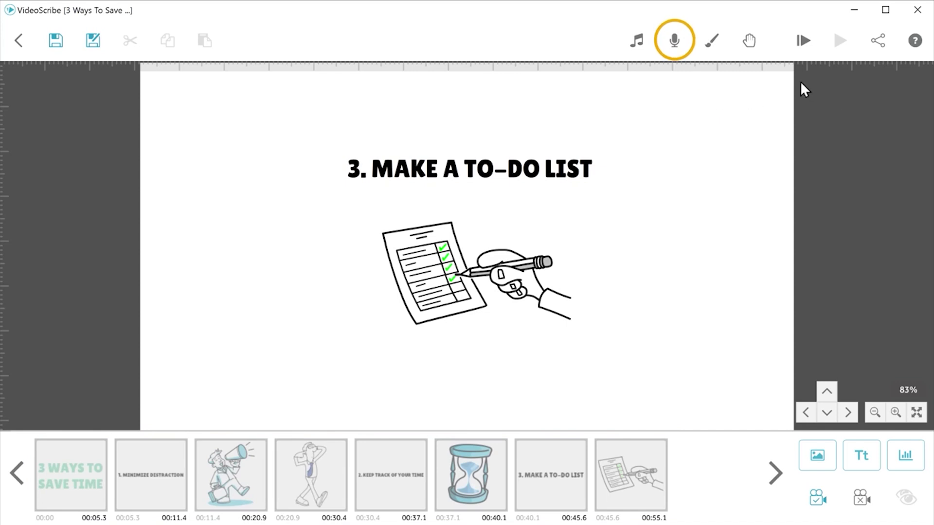
Step: Import the '3 Best Ways To Save Time' MP3 as voiceover, test playback, and accept it
click(675, 45)
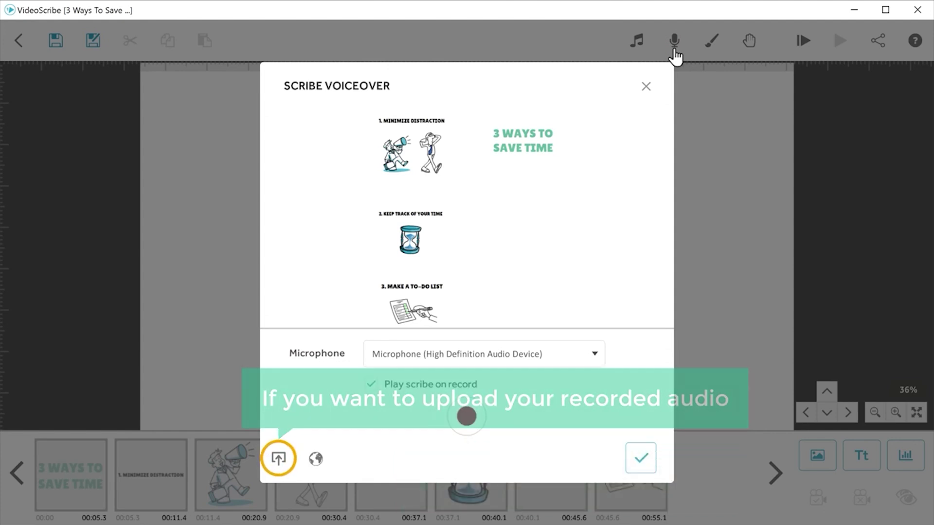
click(278, 458)
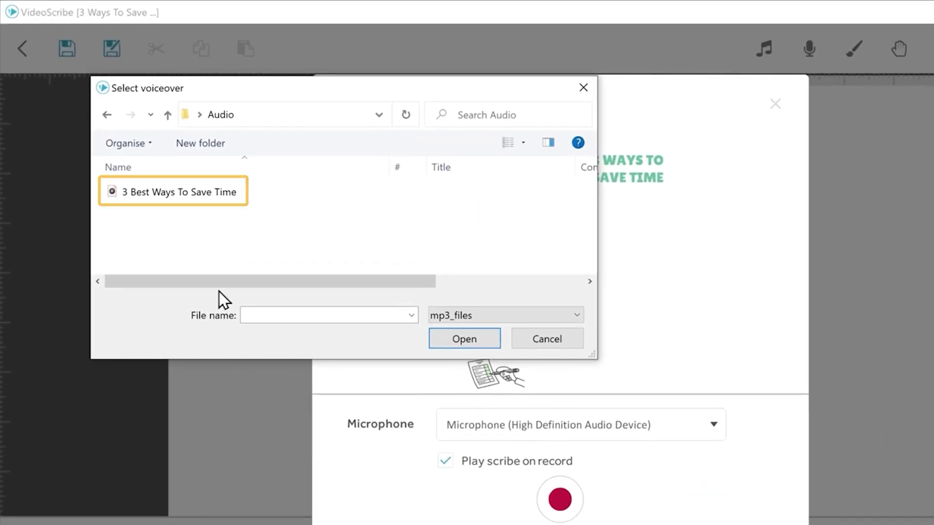
click(180, 201)
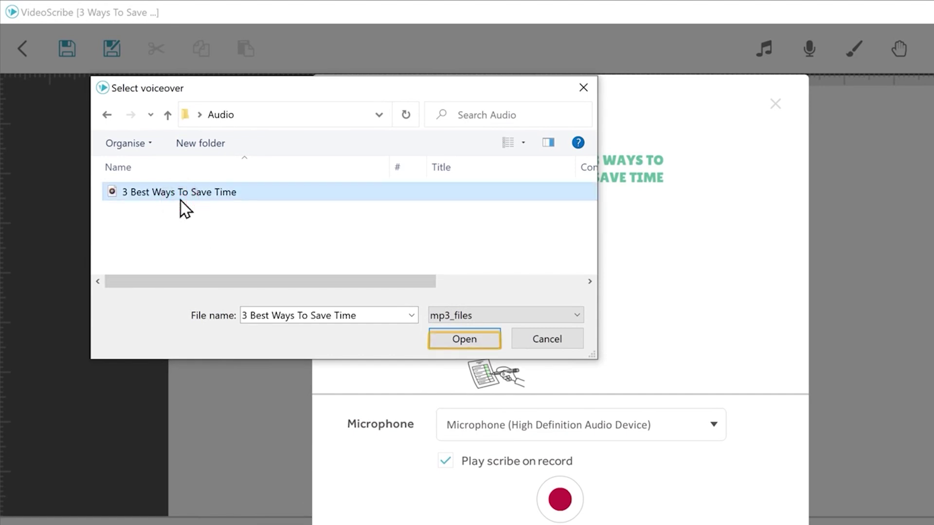
click(467, 343)
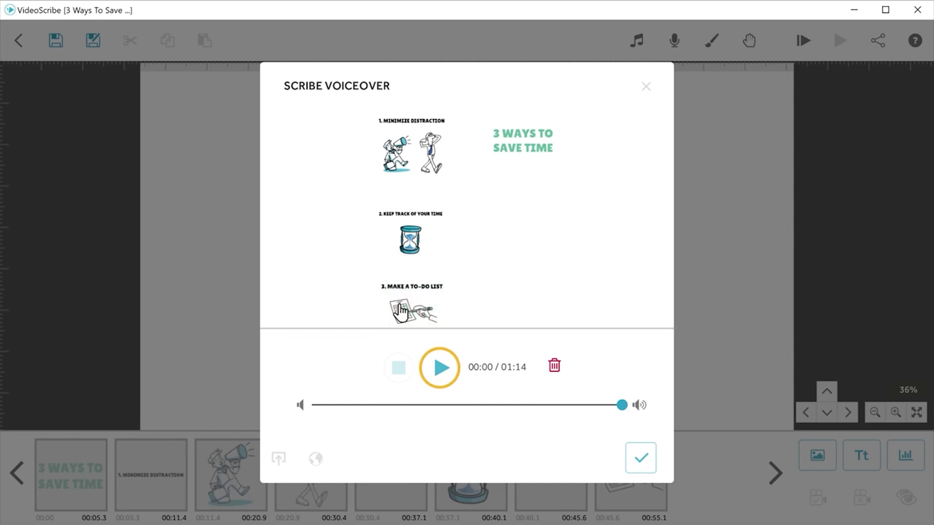
click(441, 379)
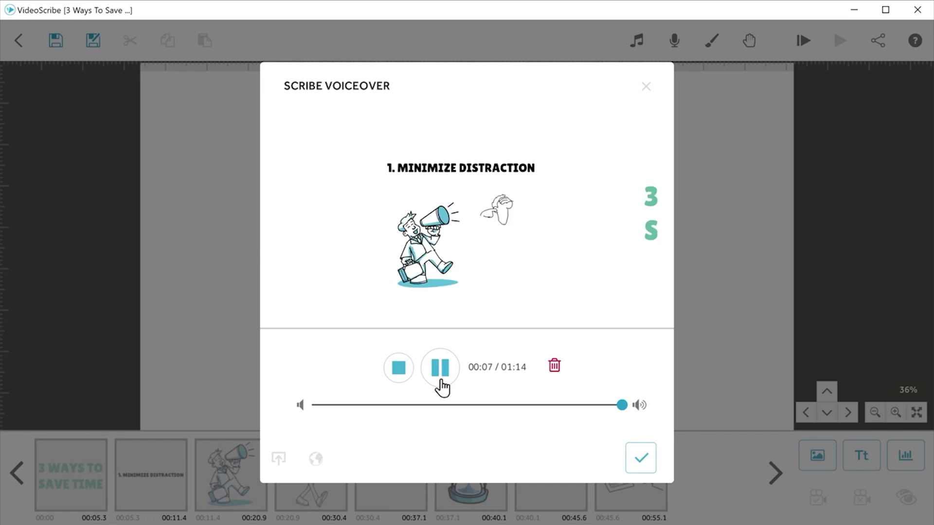
click(441, 381)
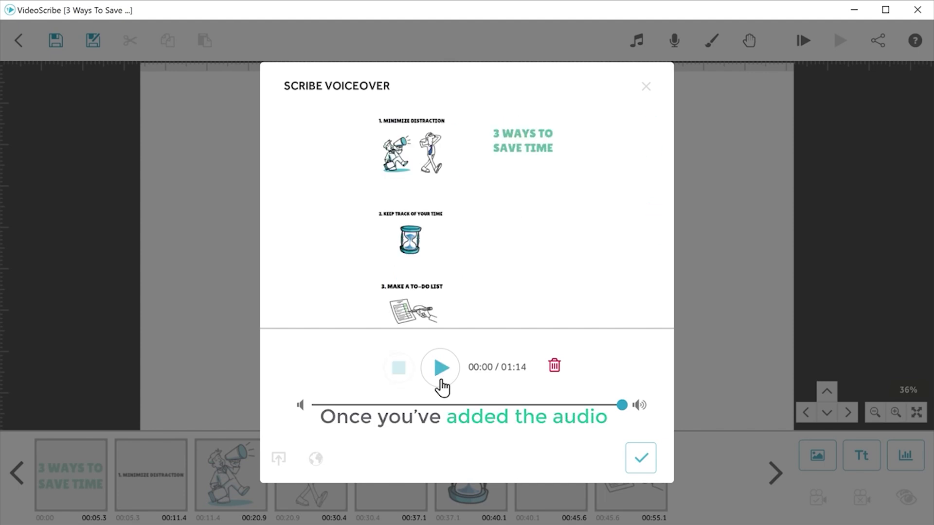
click(641, 459)
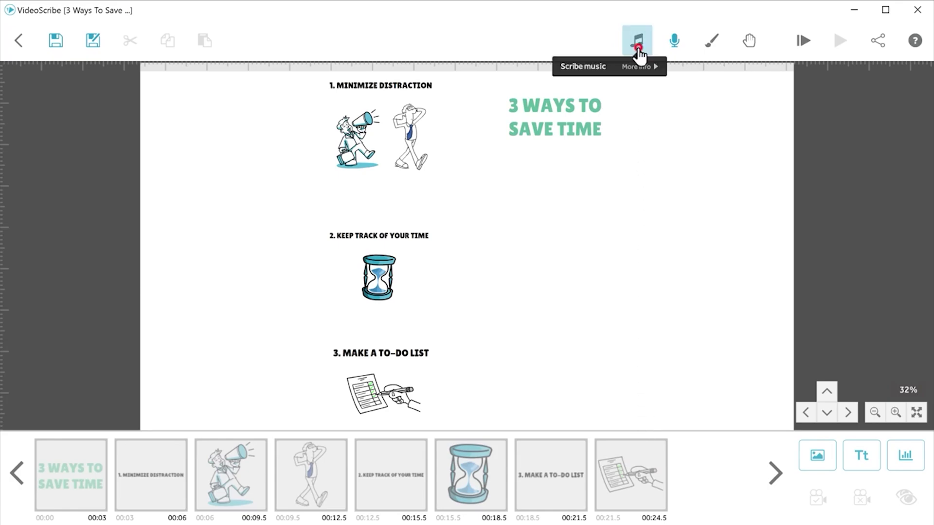
Step: Set 'Beg Your Pardon' as background music with its volume lowered to about a third
click(637, 43)
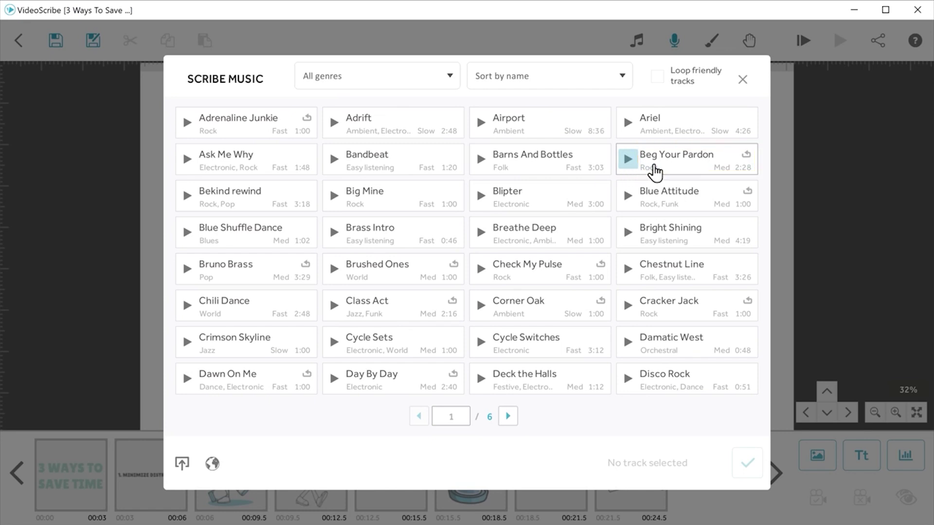
click(680, 166)
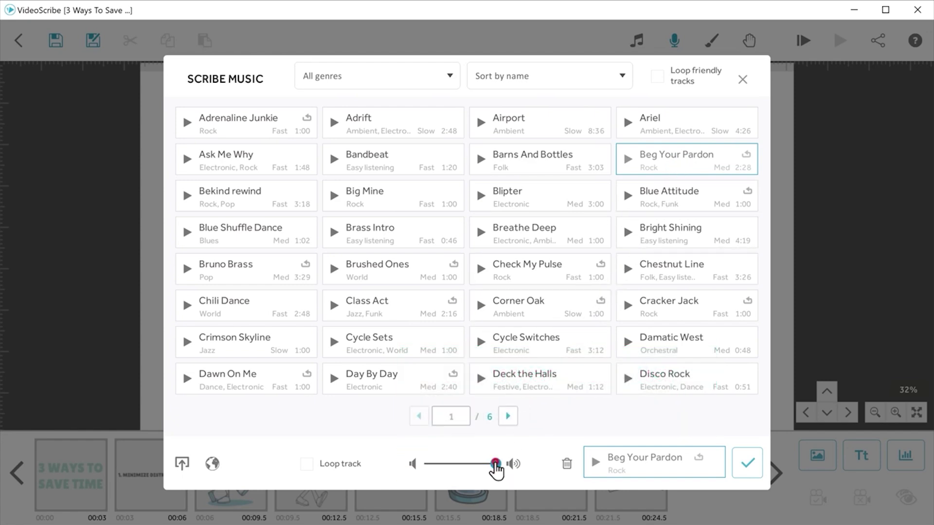
drag(496, 466, 447, 471)
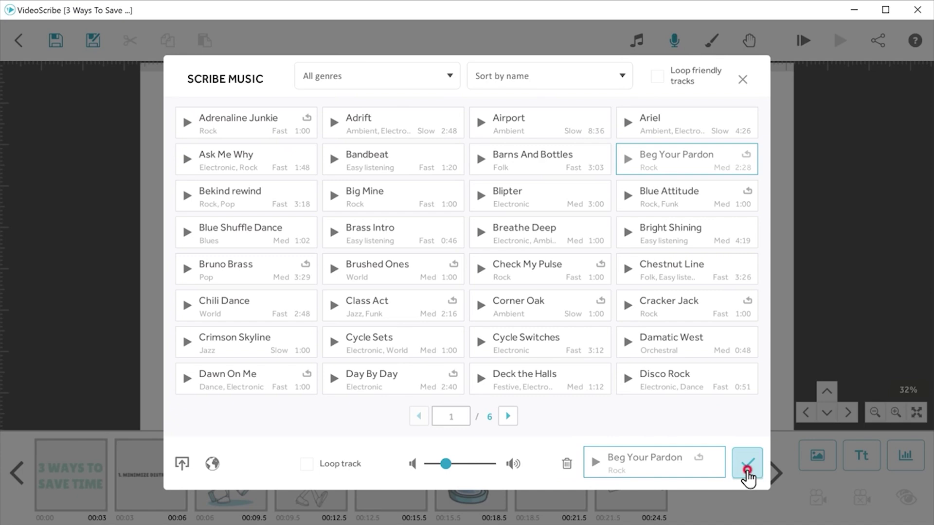
click(748, 464)
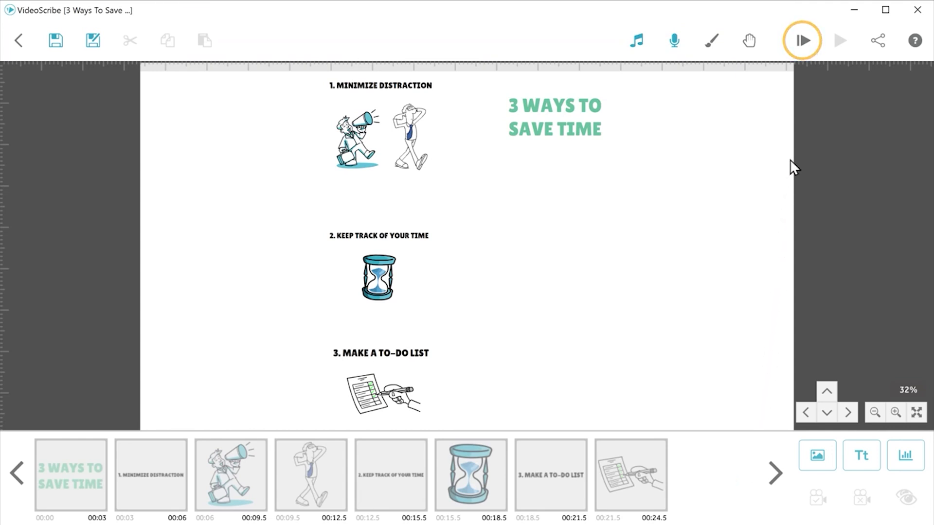
Step: Play the whole scribe from the start, then open the licence pricing page via Buy now
click(804, 45)
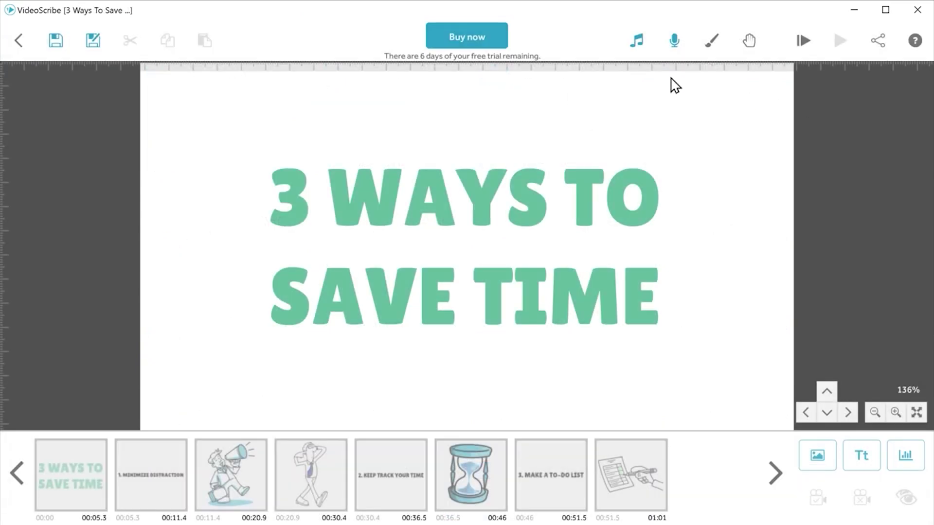
click(468, 43)
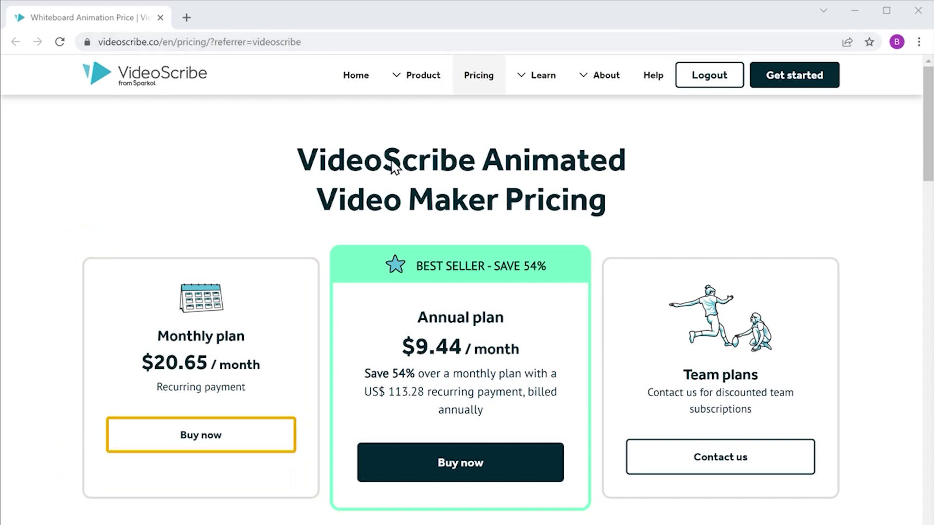
Step: Start the Monthly plan purchase and enter the buyer's e-mail and first and last name
click(204, 445)
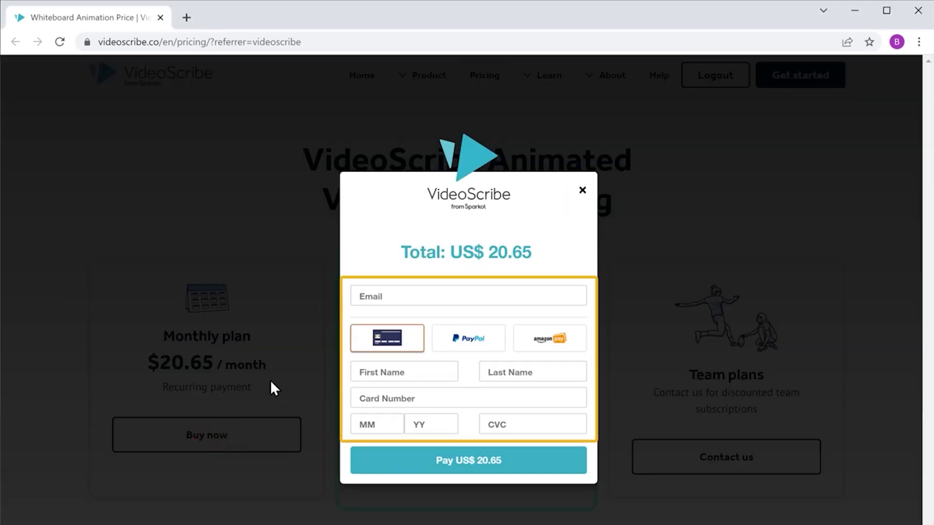
click(358, 295)
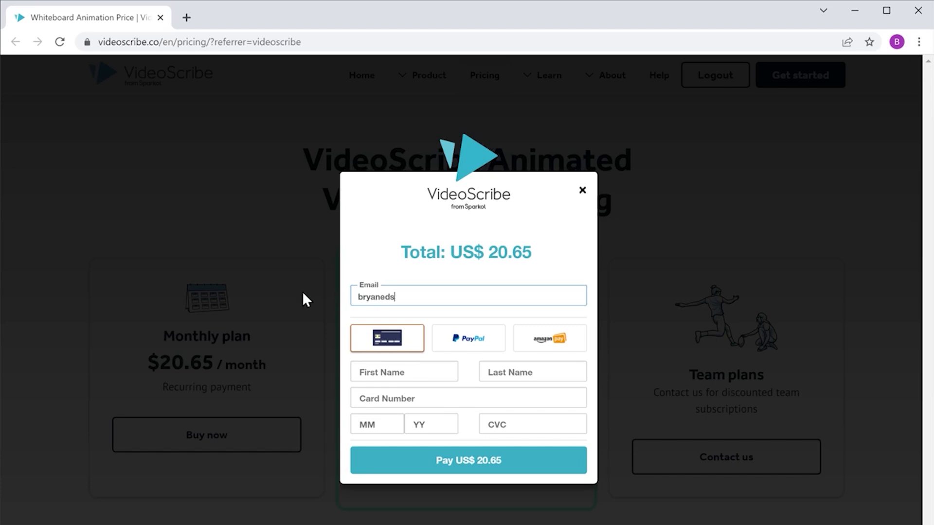
key(Tab)
key(Tab)
Step: Enter the buyer's card number, expiry date and CVC, then pay US$ 20.65
key(Tab)
text(4242424242424242)
key(Tab)
text(1226)
key(Tab)
text(123)
key(Tab)
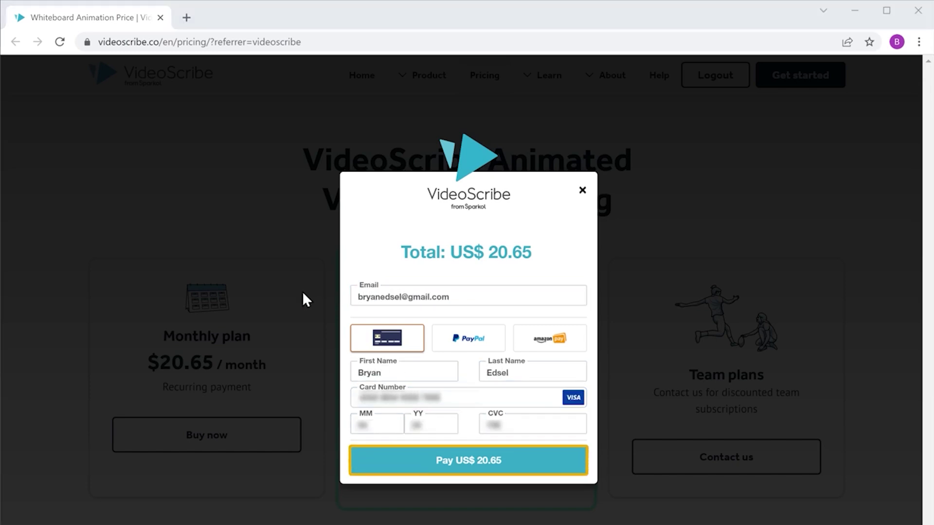
click(465, 466)
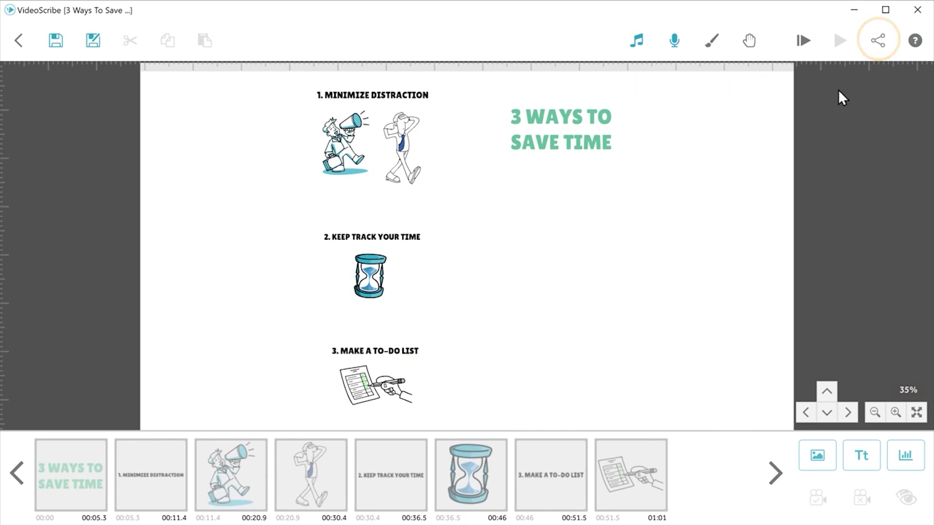
Step: Export '3 Ways To Save Time' as a Quicktime MOV video file at 640 (Normal) and 15 fps
click(879, 41)
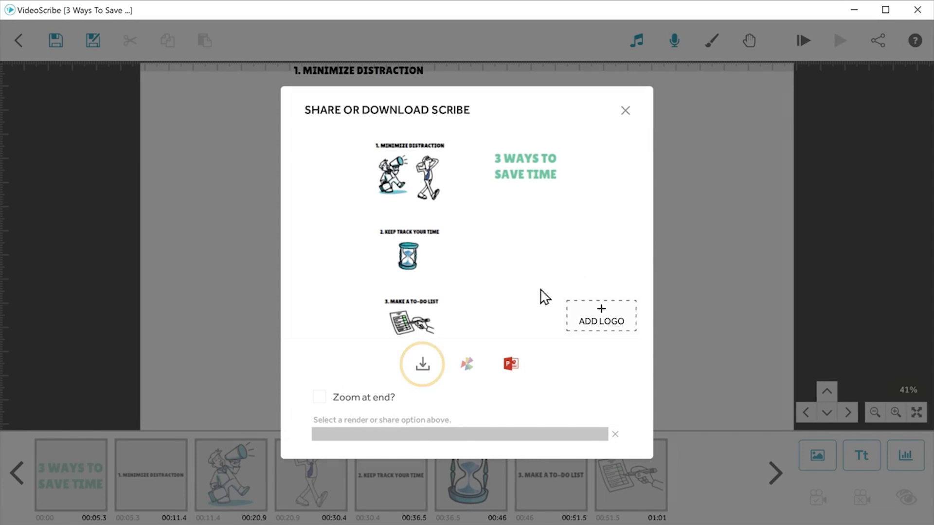
click(422, 364)
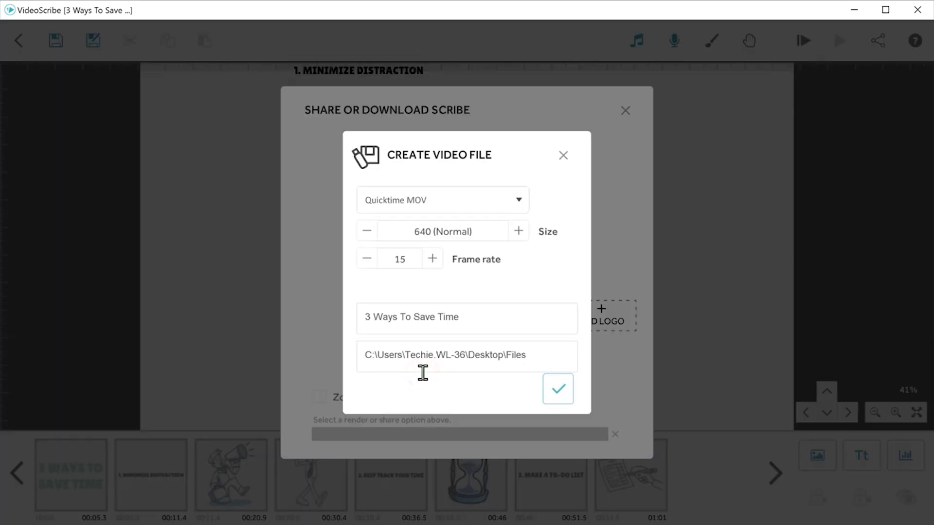
click(559, 389)
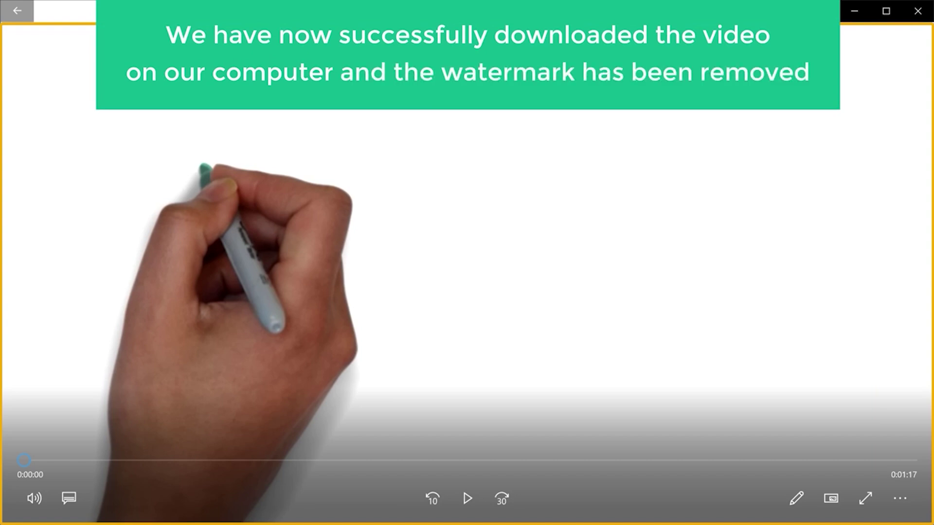
Step: Play the exported 1:17 scribe video in Movies & TV
key(space)
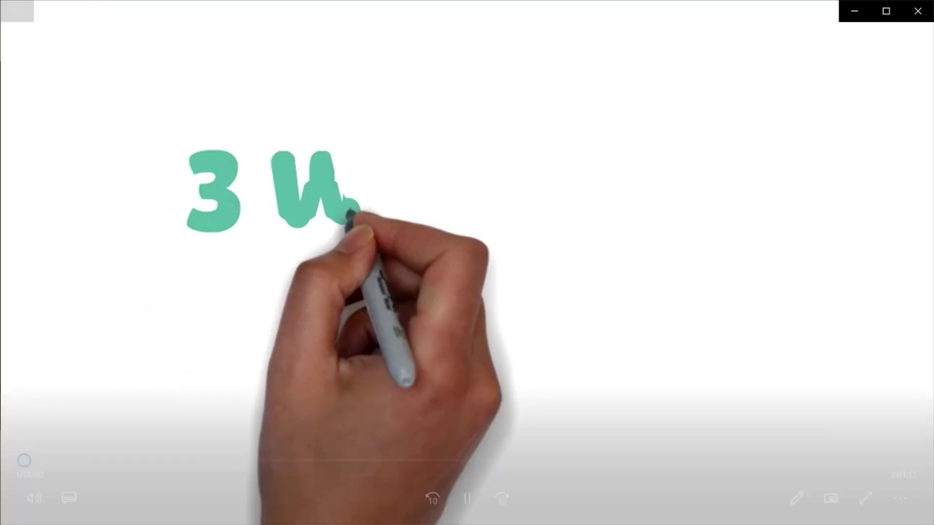